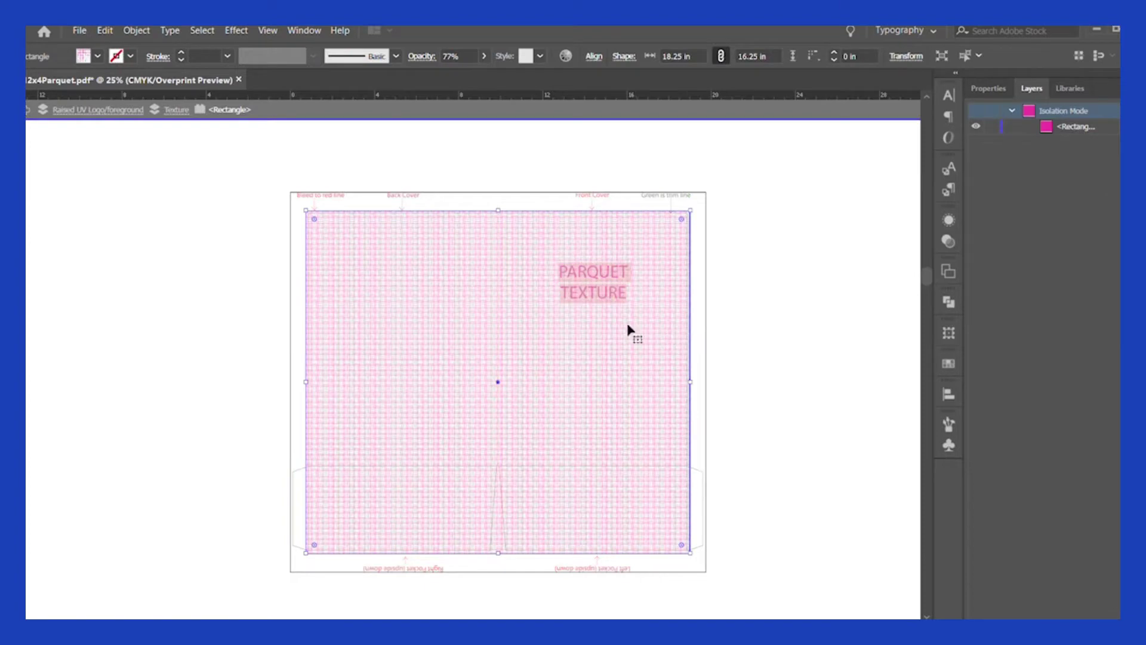
Exit isolation mode and delete the parquet texture rectangle and the PARQUET TEXTURE sample text from the folder template
click(26, 110)
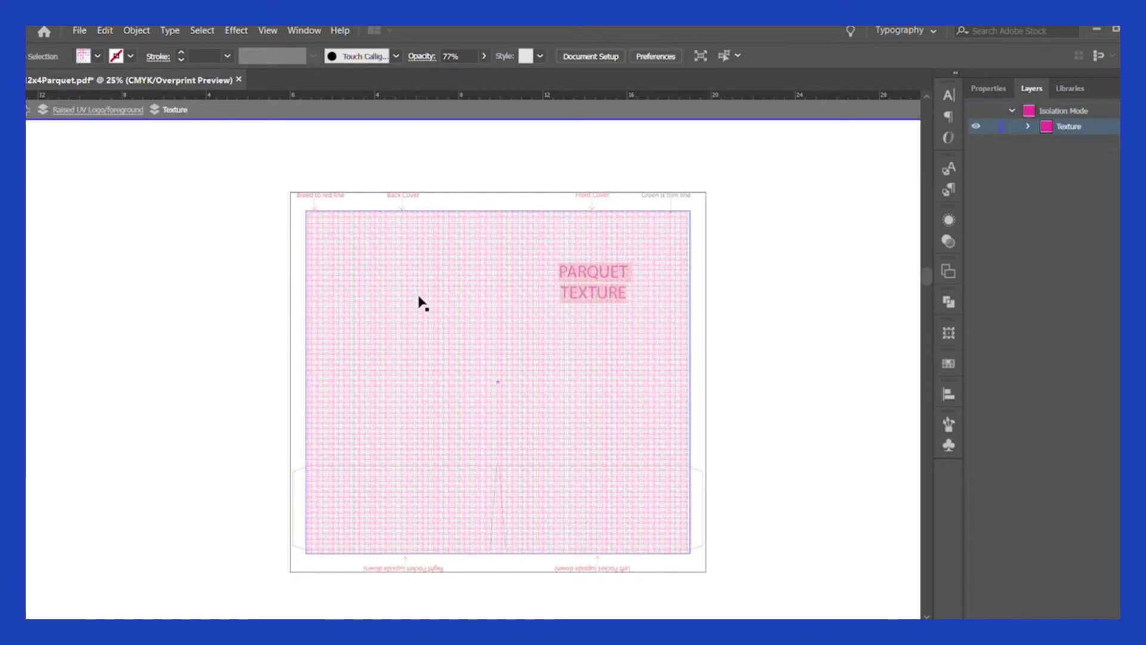
click(27, 111)
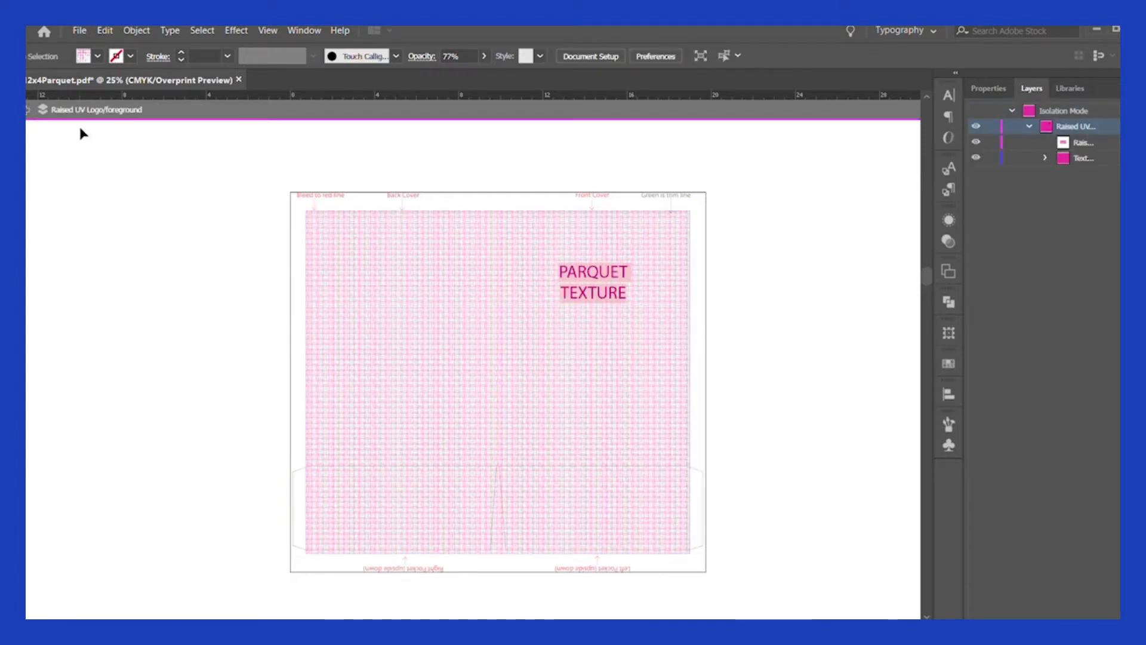
click(26, 111)
drag(546, 307, 735, 397)
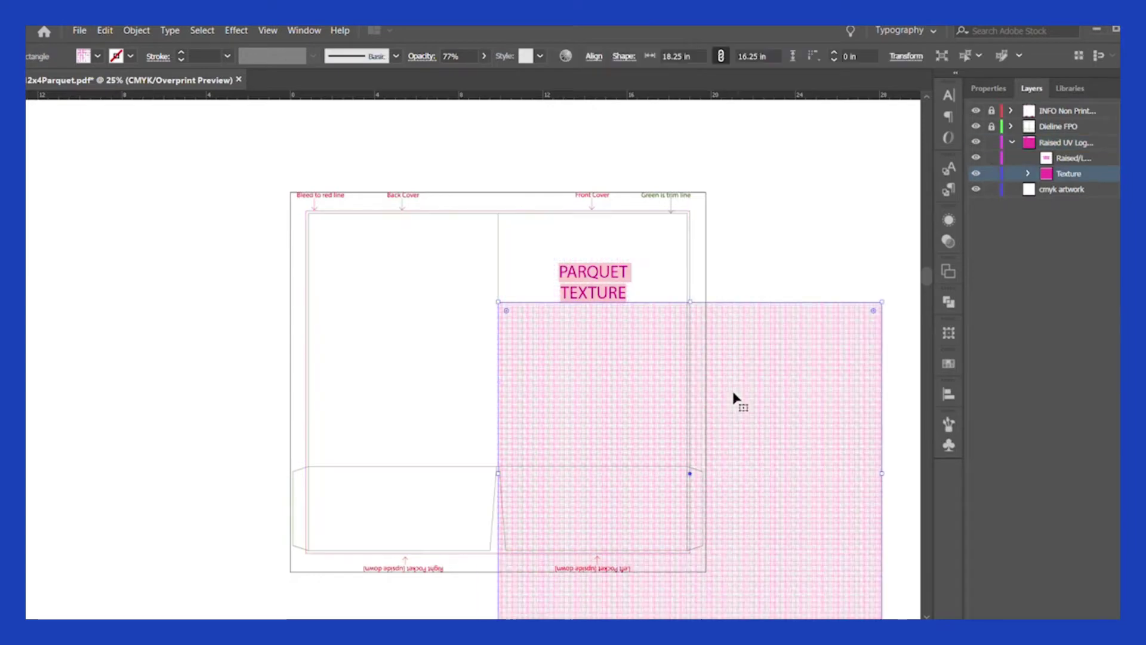
key(Delete)
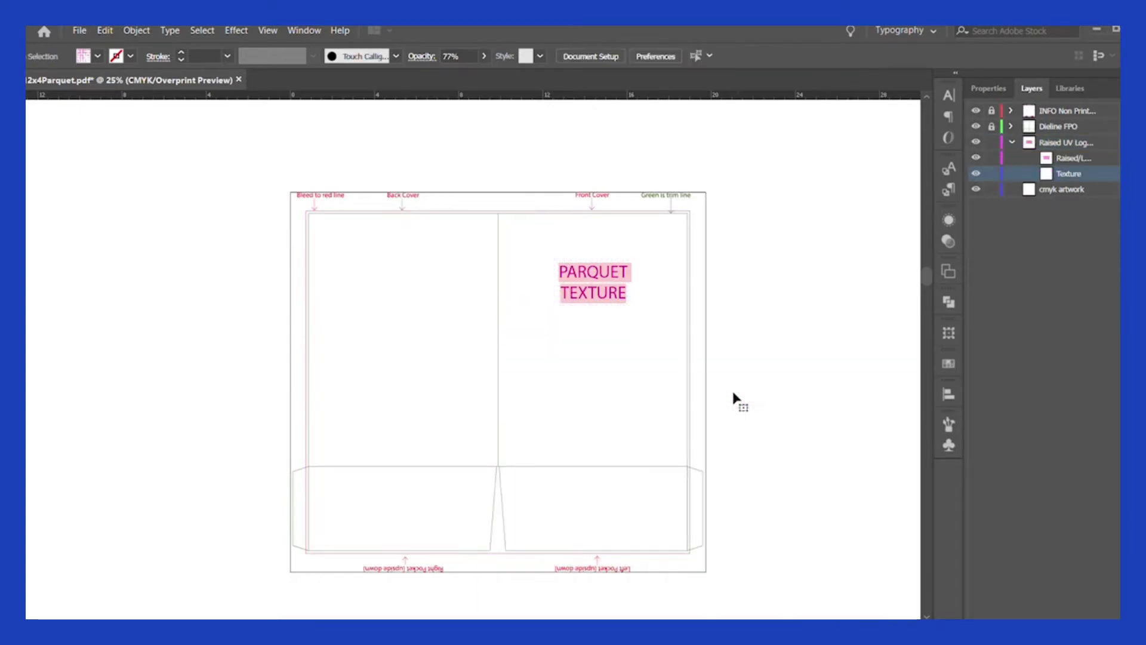
click(586, 294)
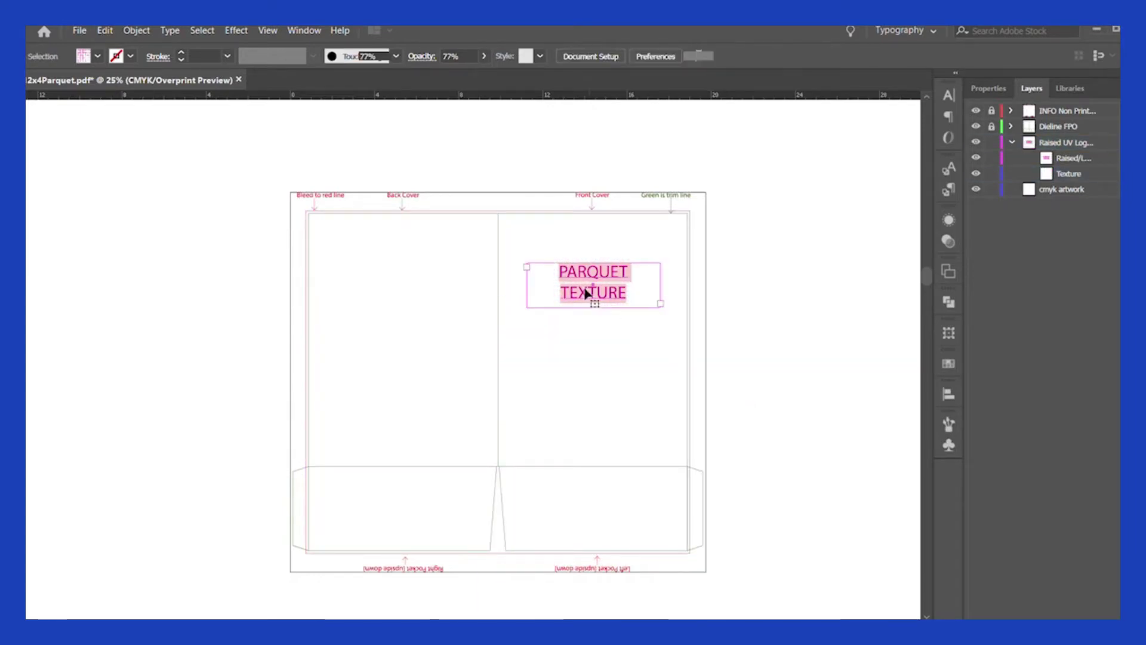
key(Delete)
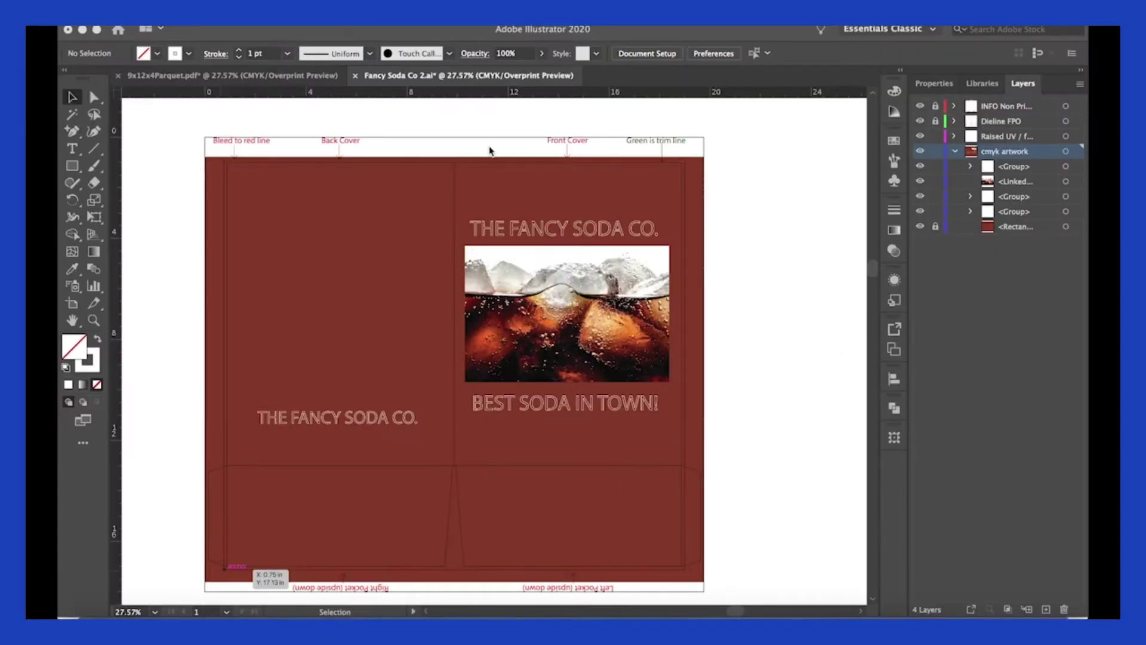
Lock all the items inside the cmyk artwork layer and leave the layer's contents expanded
click(955, 135)
click(955, 136)
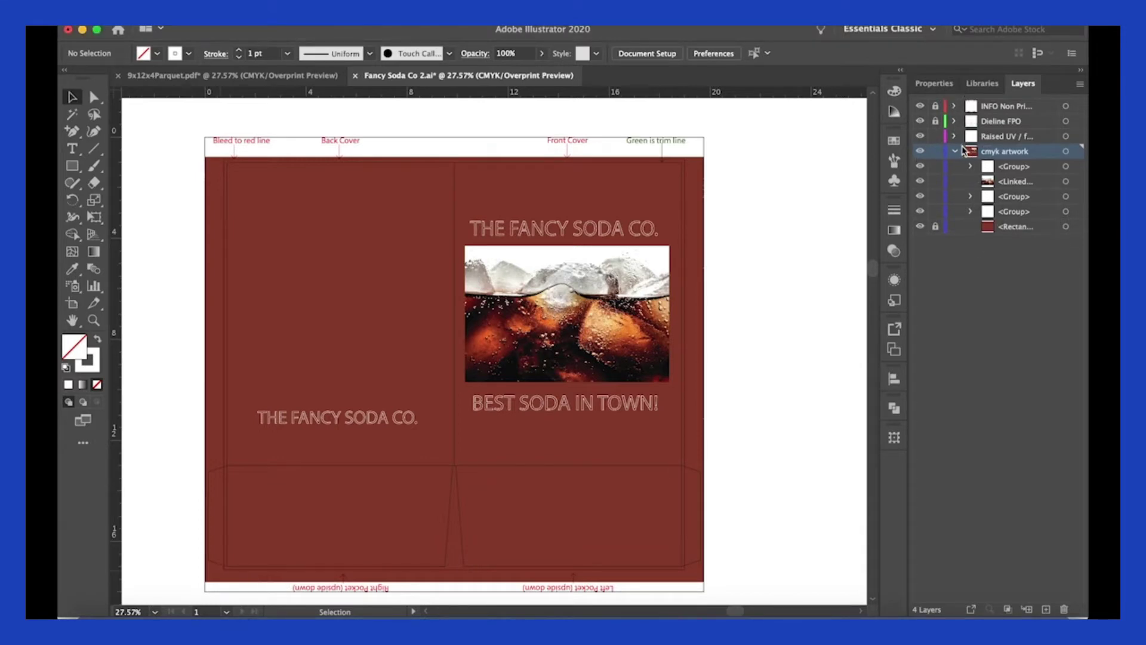
click(955, 151)
click(955, 151)
click(955, 151)
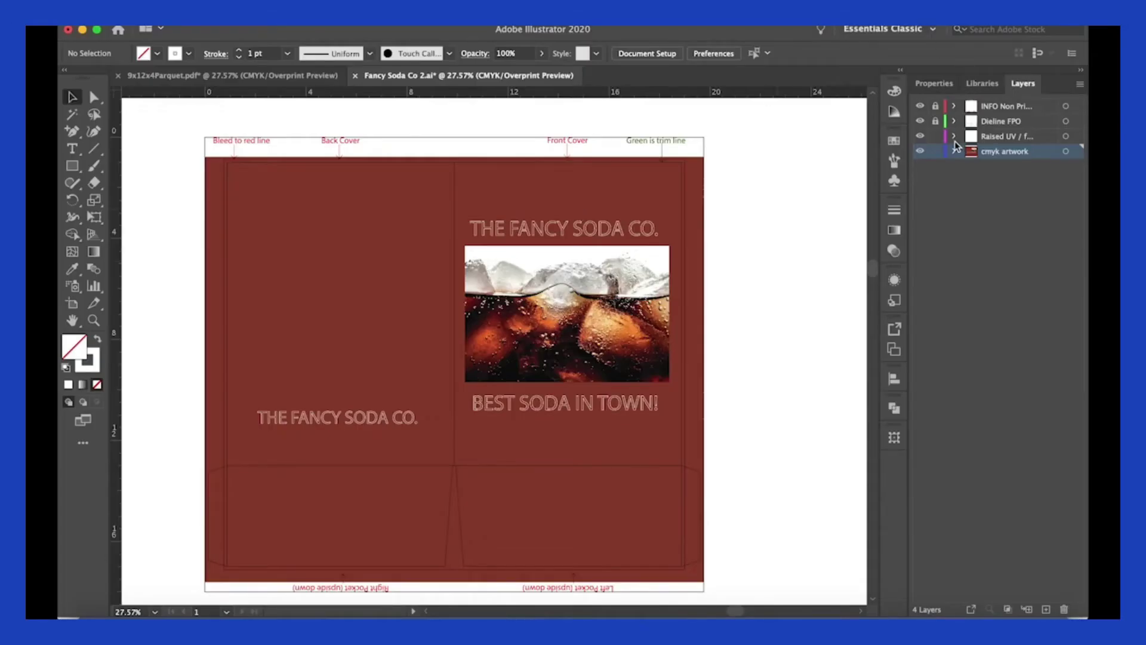
click(953, 152)
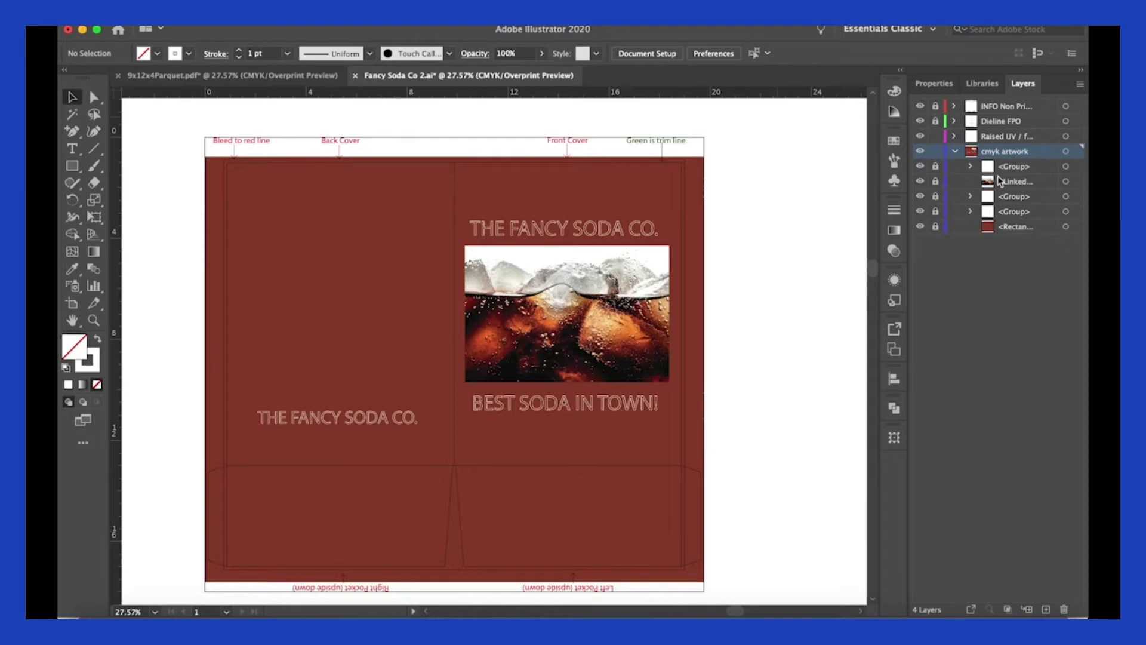
Unlock the linked soda image in the cmyk artwork layer and copy it from the front cover
click(936, 182)
click(972, 183)
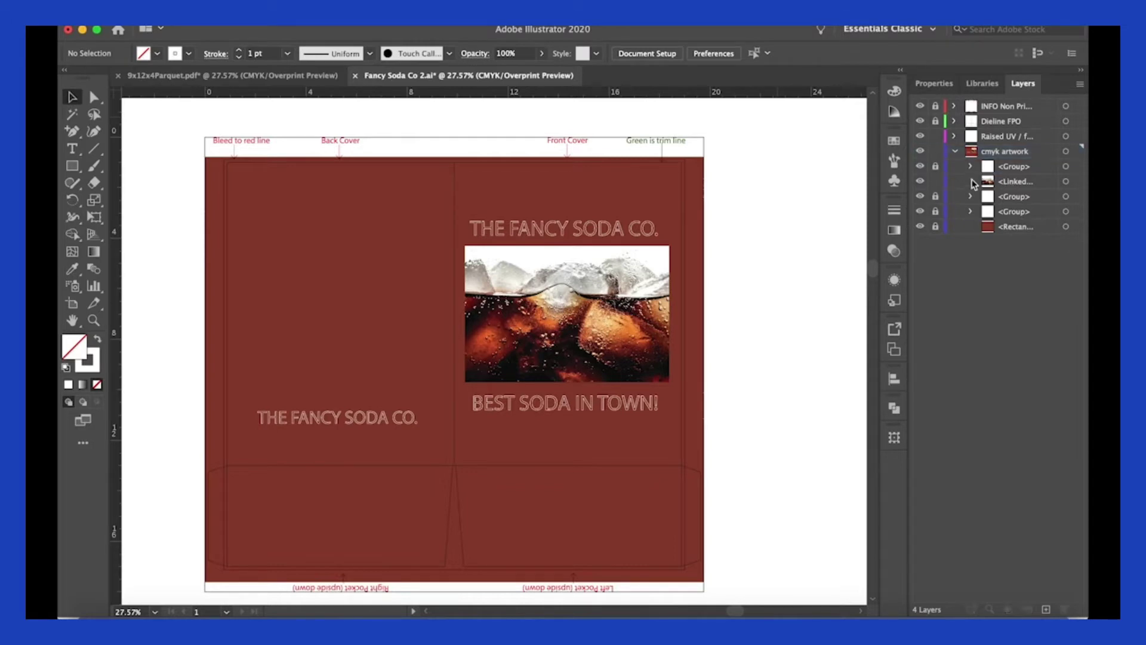
click(990, 185)
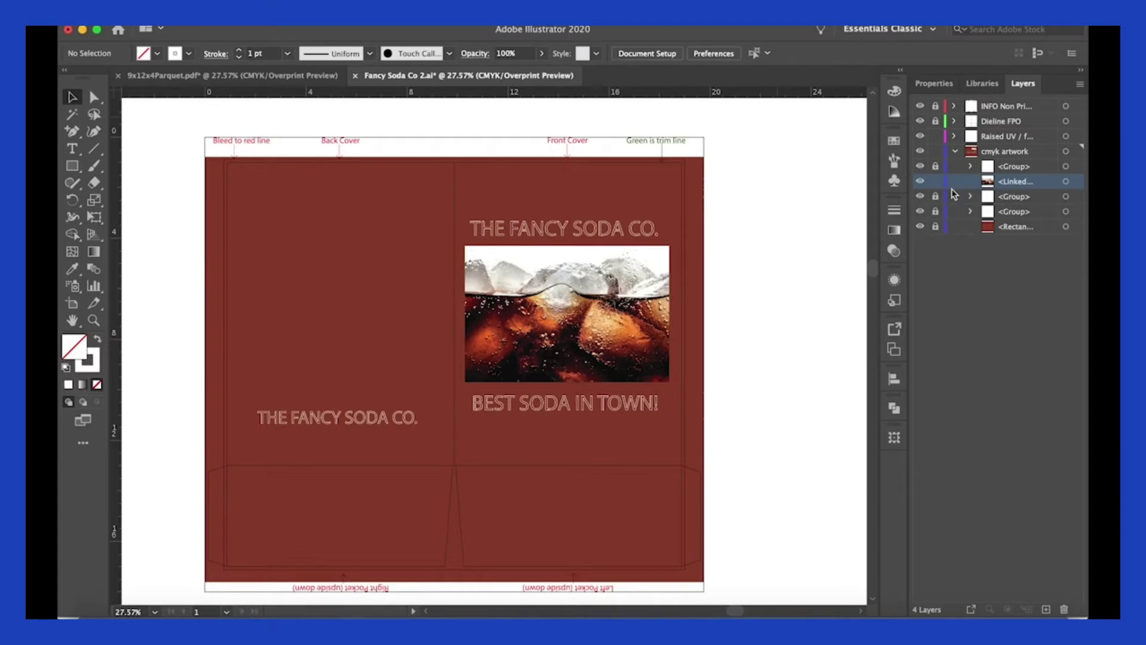
click(649, 284)
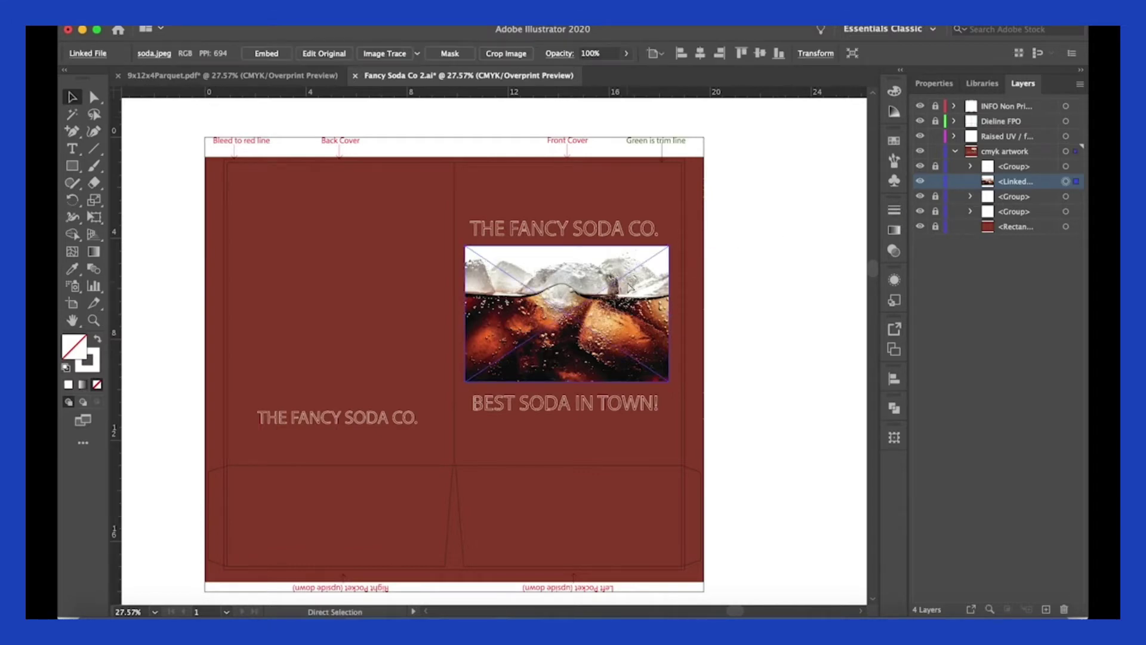
key(super+c)
key(super+v)
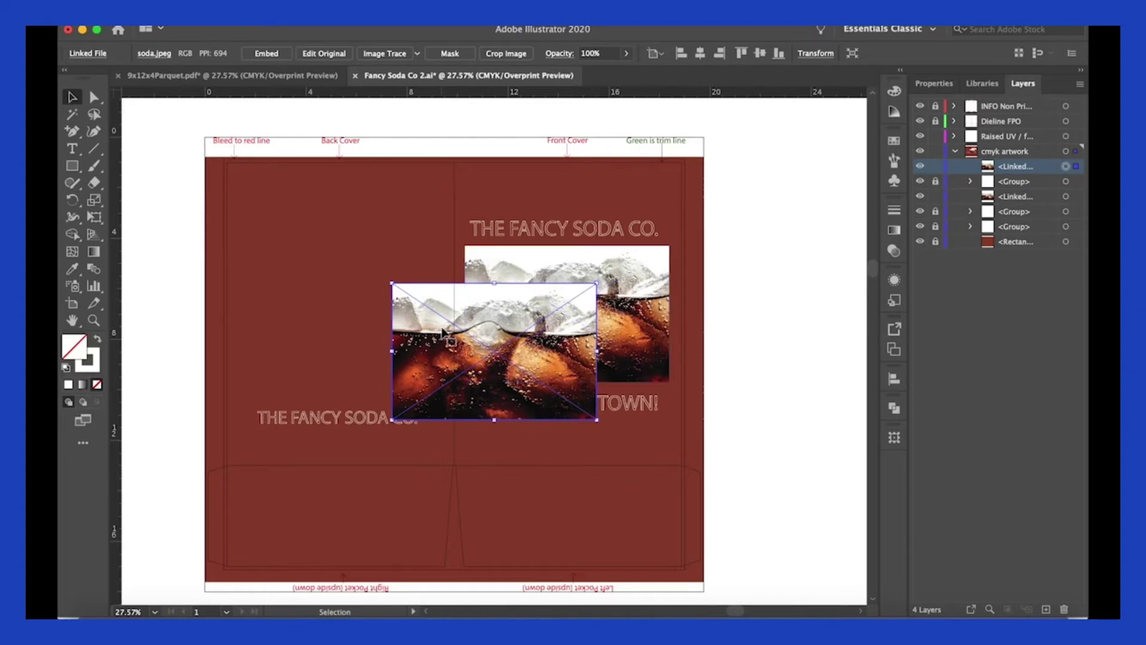
key(a)
key(super+z)
right_click(494, 297)
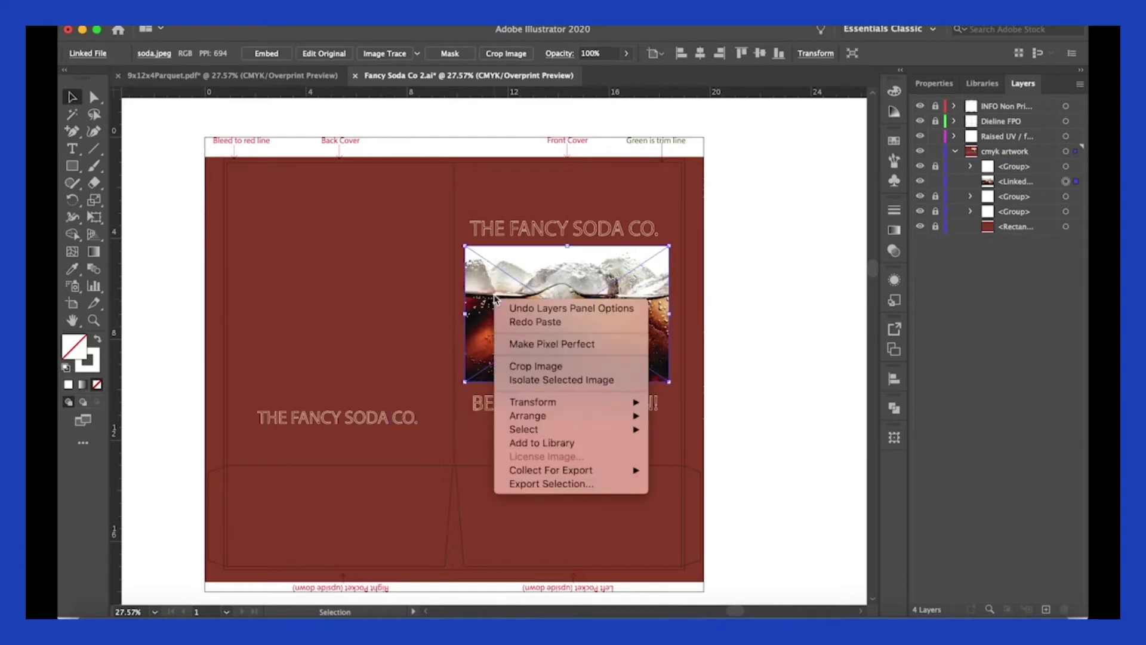
click(740, 316)
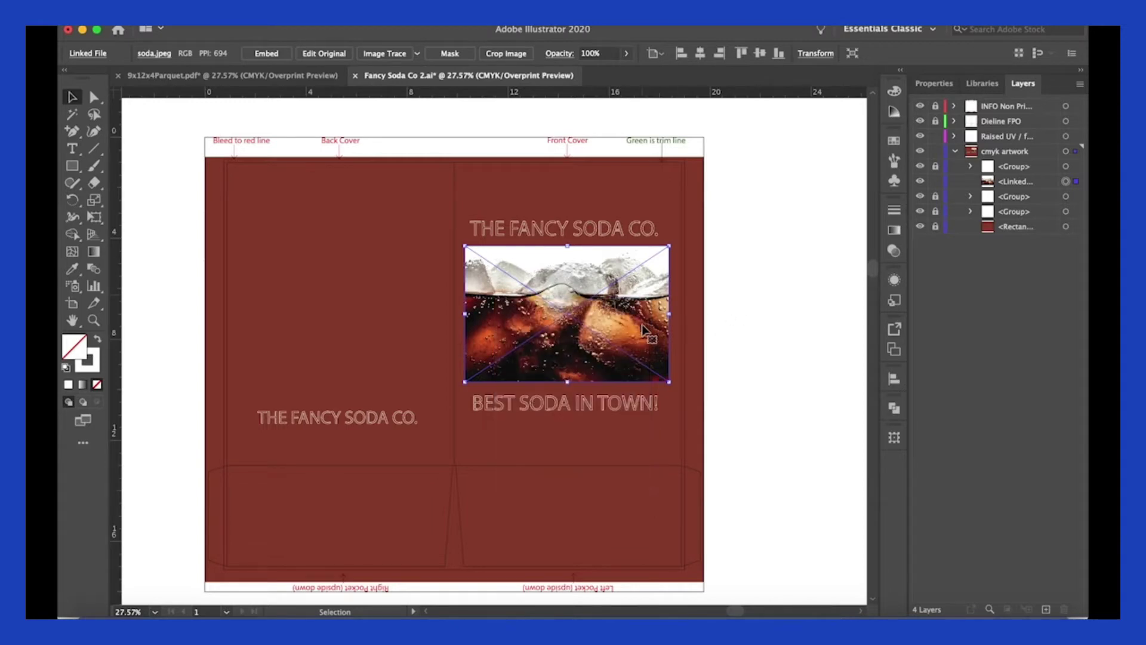
Paste a duplicate of the soda image exactly over the original on the front cover and lock the original
key(super+v)
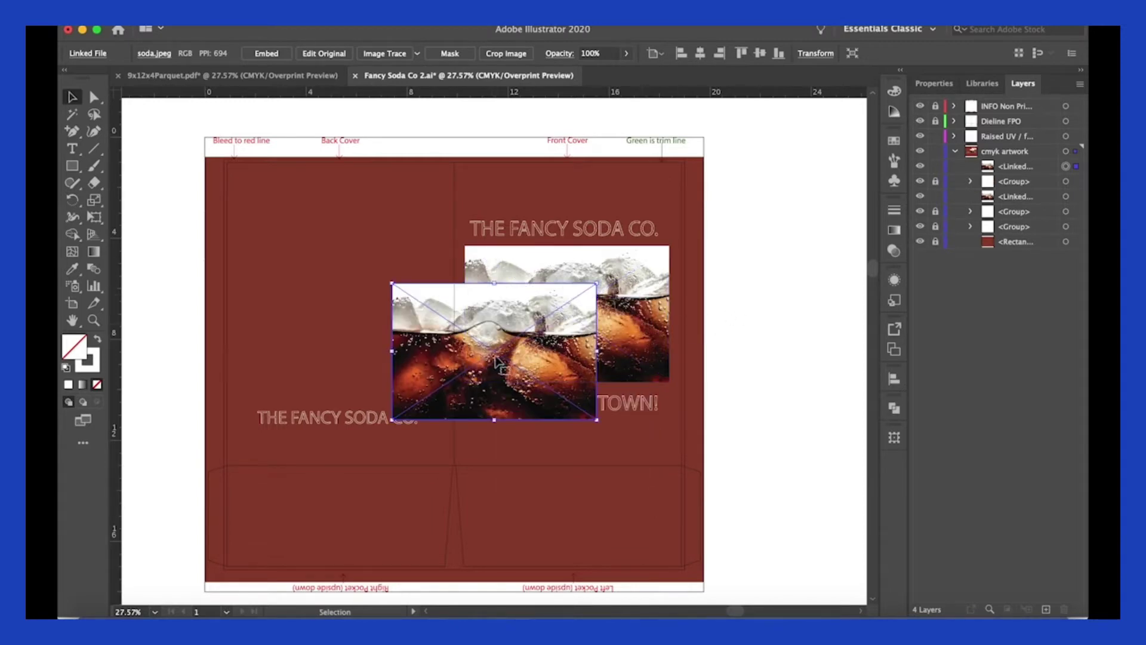
drag(518, 351, 567, 322)
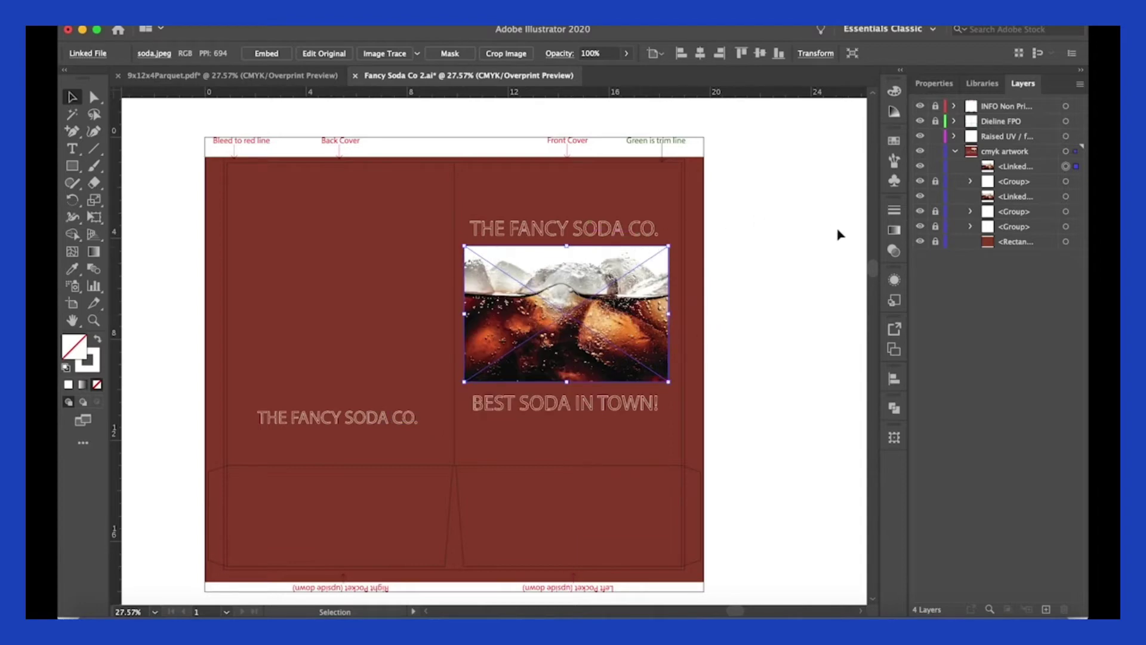
click(936, 197)
Move the duplicated soda image from the cmyk artwork layer into the Raised UV layer
click(996, 151)
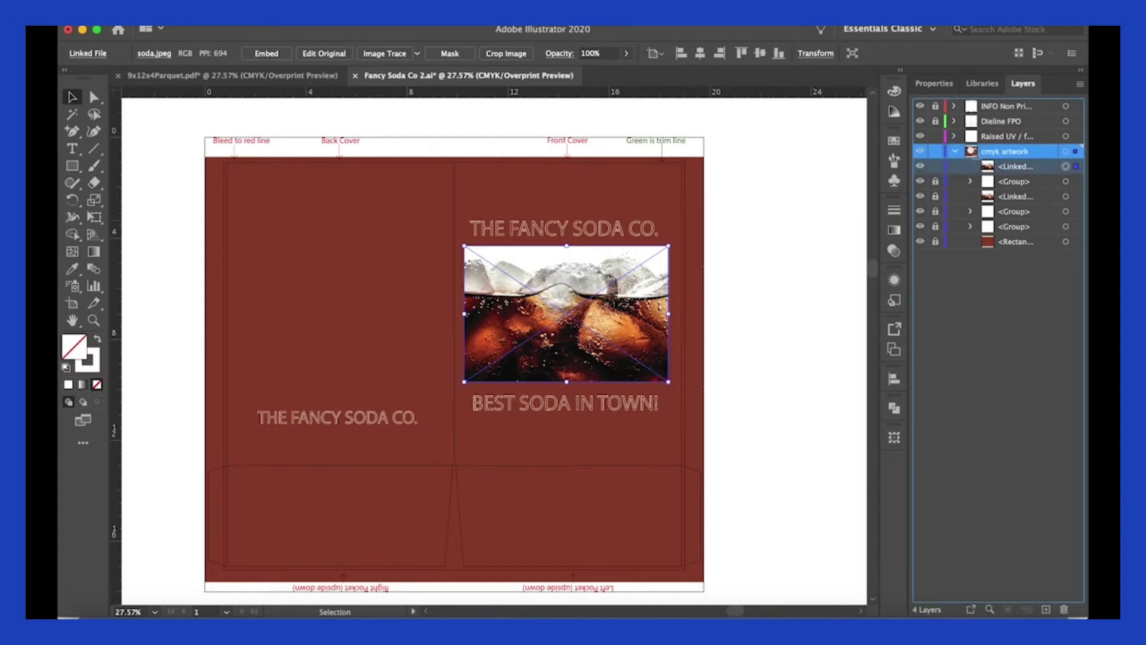
click(972, 138)
drag(973, 141, 972, 142)
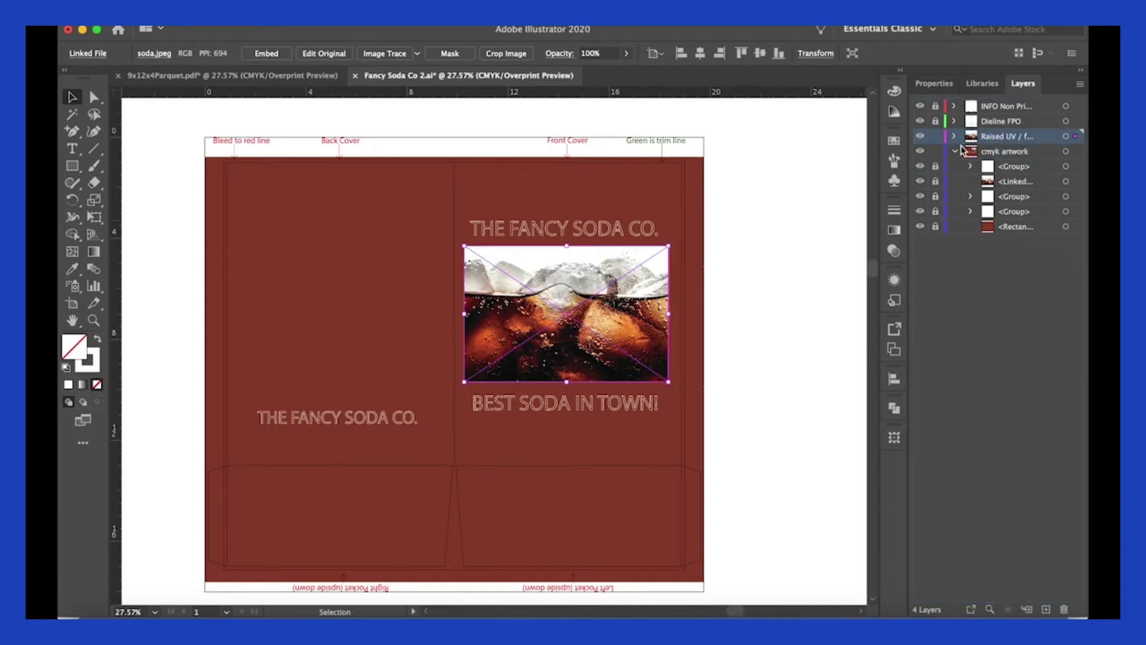
Collapse the cmyk artwork layer and set its layer color to Cyan
click(958, 152)
double_click(958, 151)
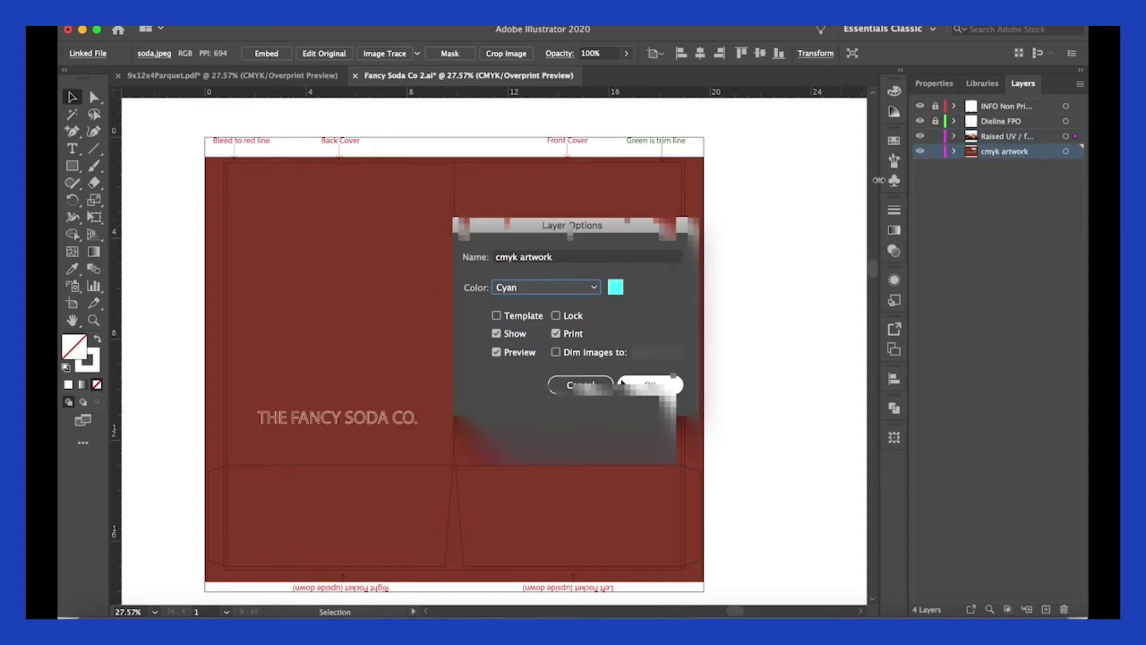
key(Return)
Check the Raised UV layer's contents for the duplicated linked image
click(955, 137)
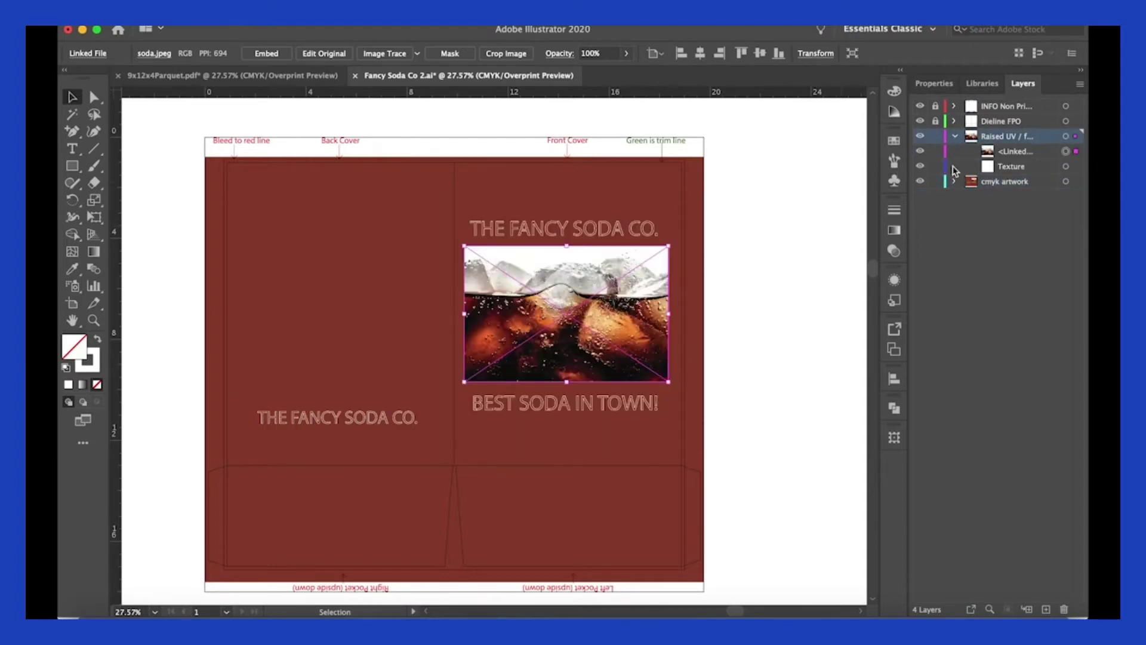
click(976, 153)
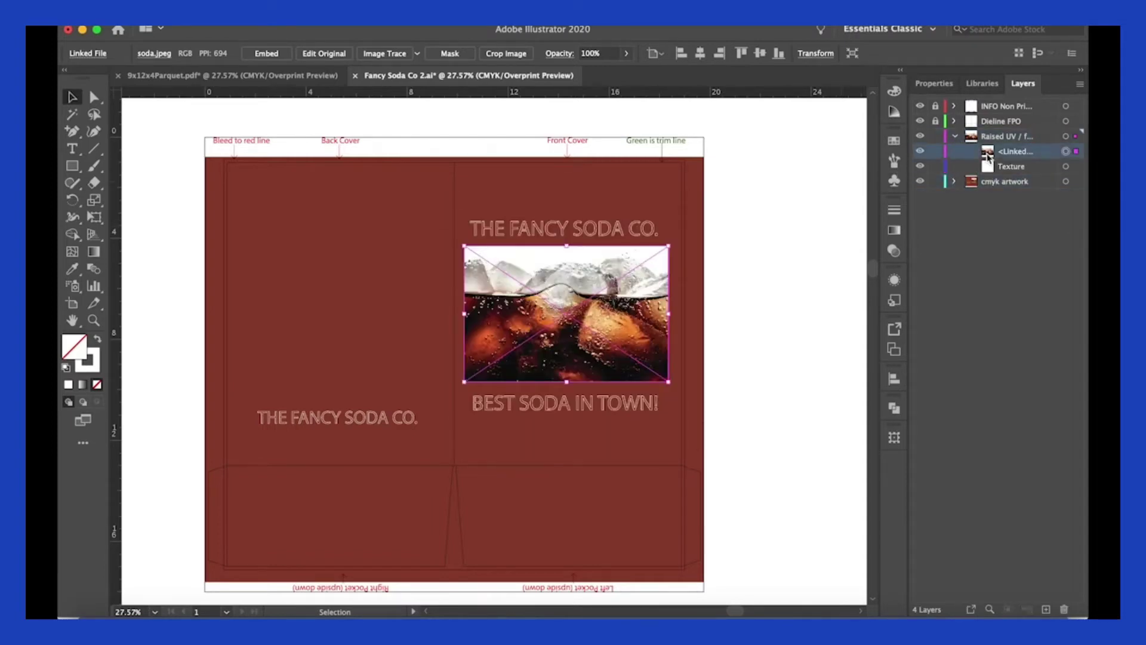
click(953, 138)
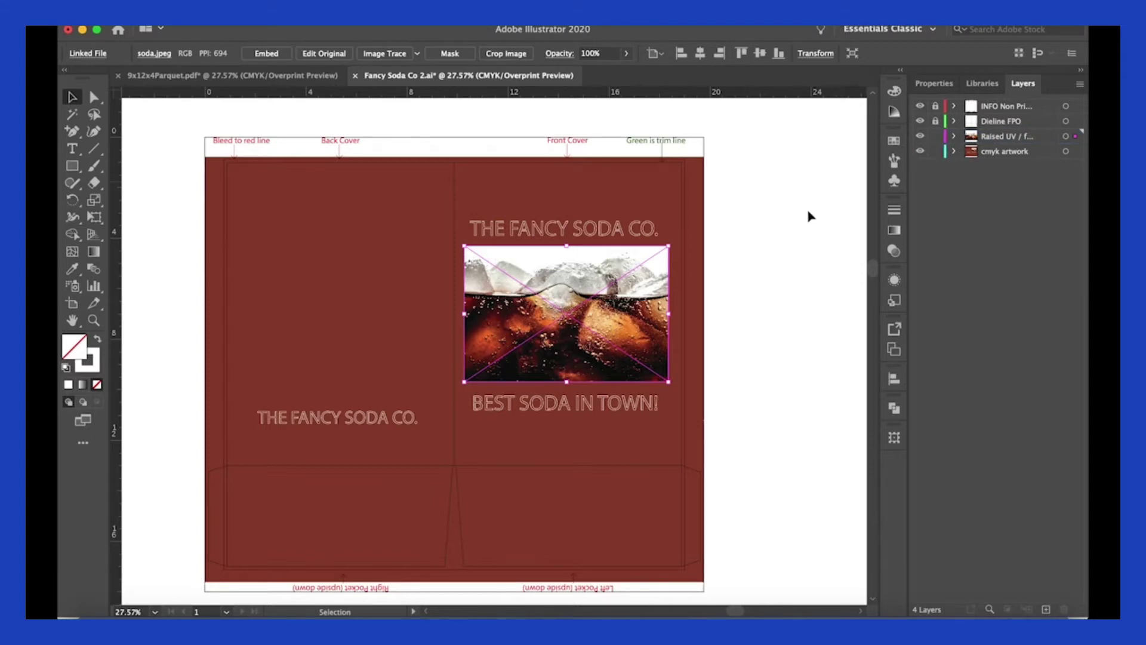
Lock the cmyk artwork layer and briefly hide it to check the Raised UV image on its own
click(951, 152)
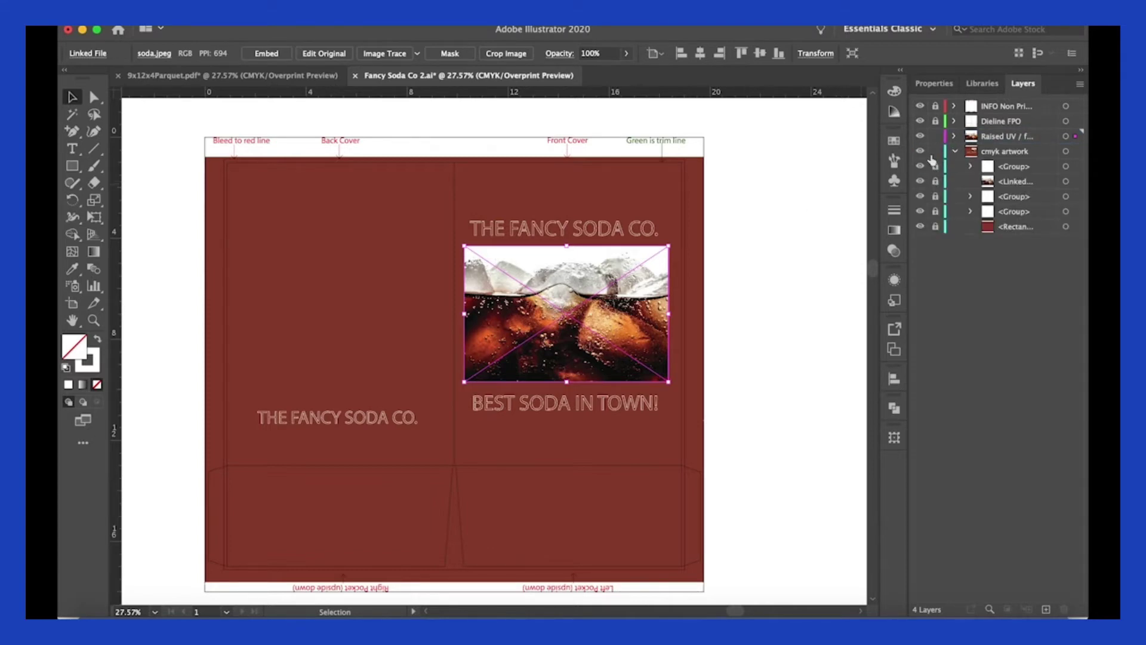
click(954, 153)
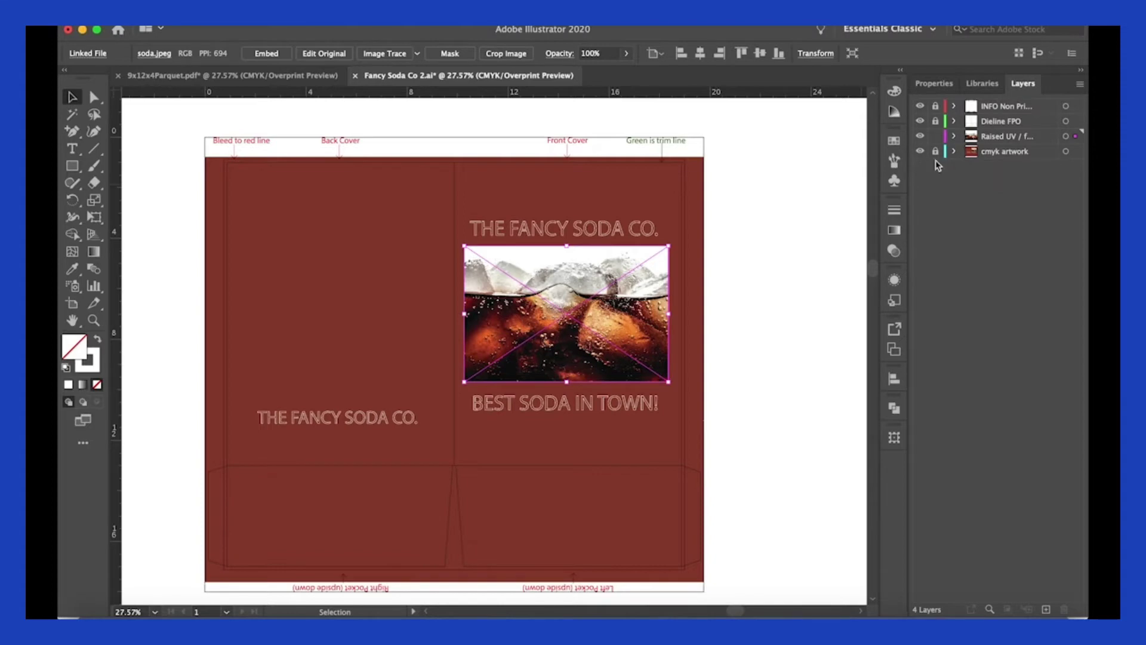
click(923, 153)
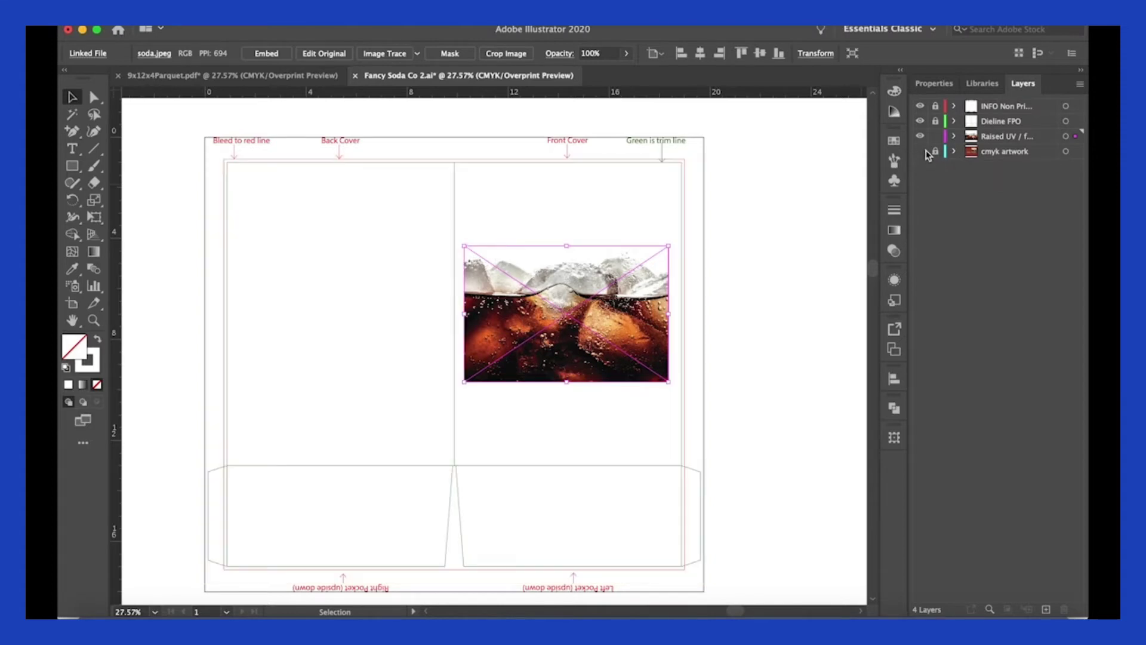
click(920, 152)
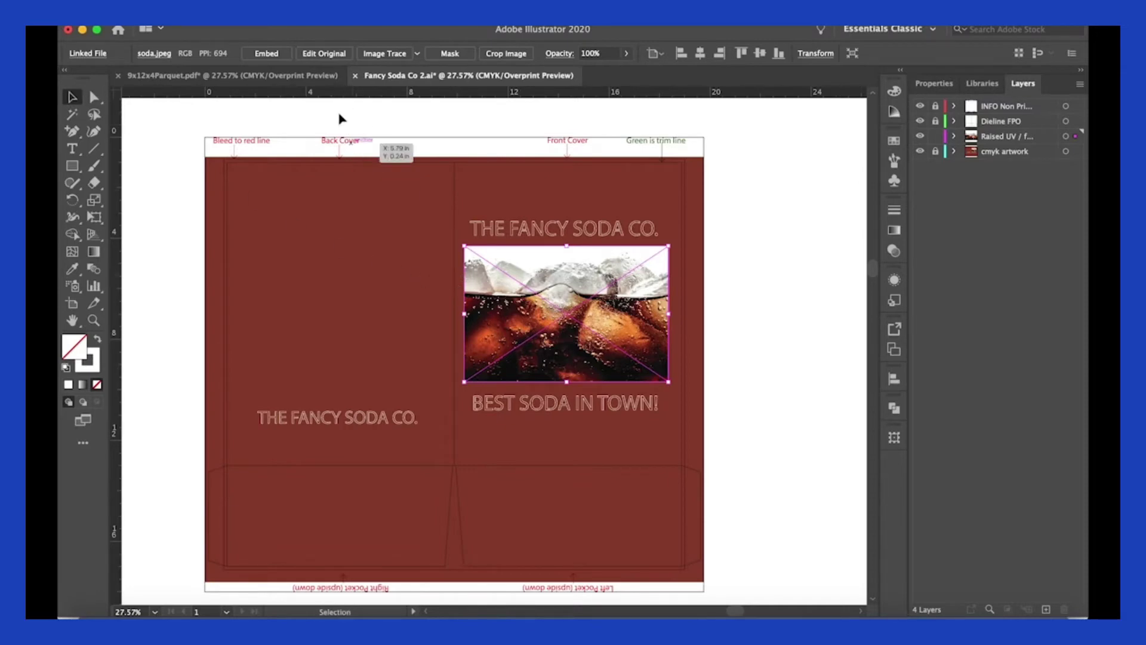
Rasterize the soda image duplicate in CMYK at High (300 ppi) with a white background, preserving spot colors
click(229, 13)
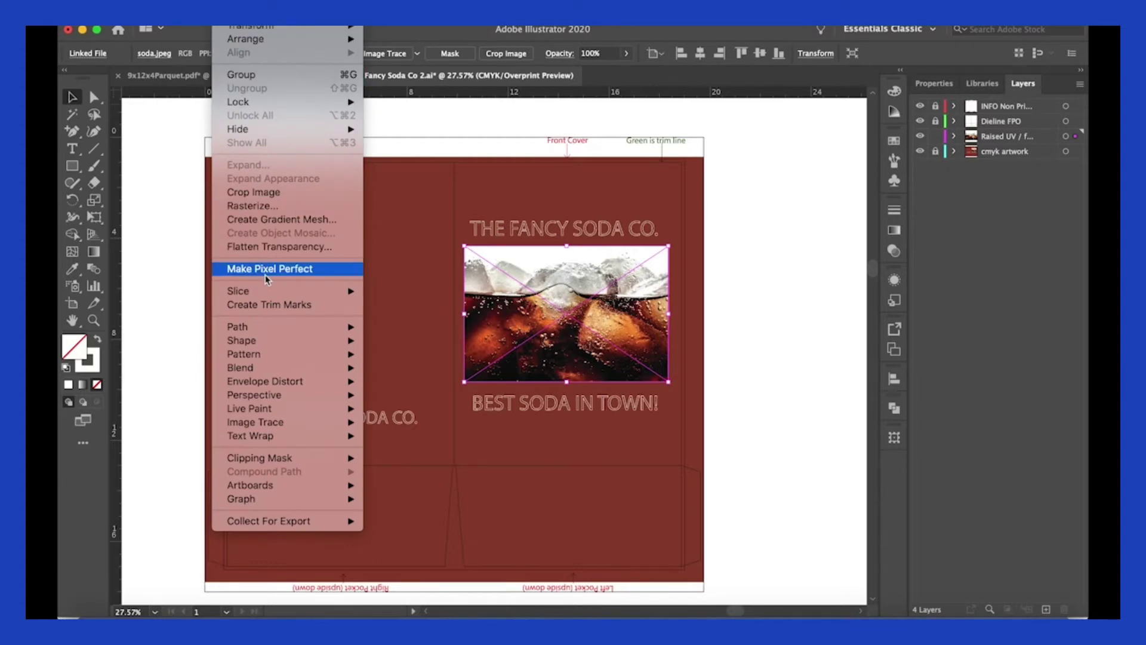
click(267, 204)
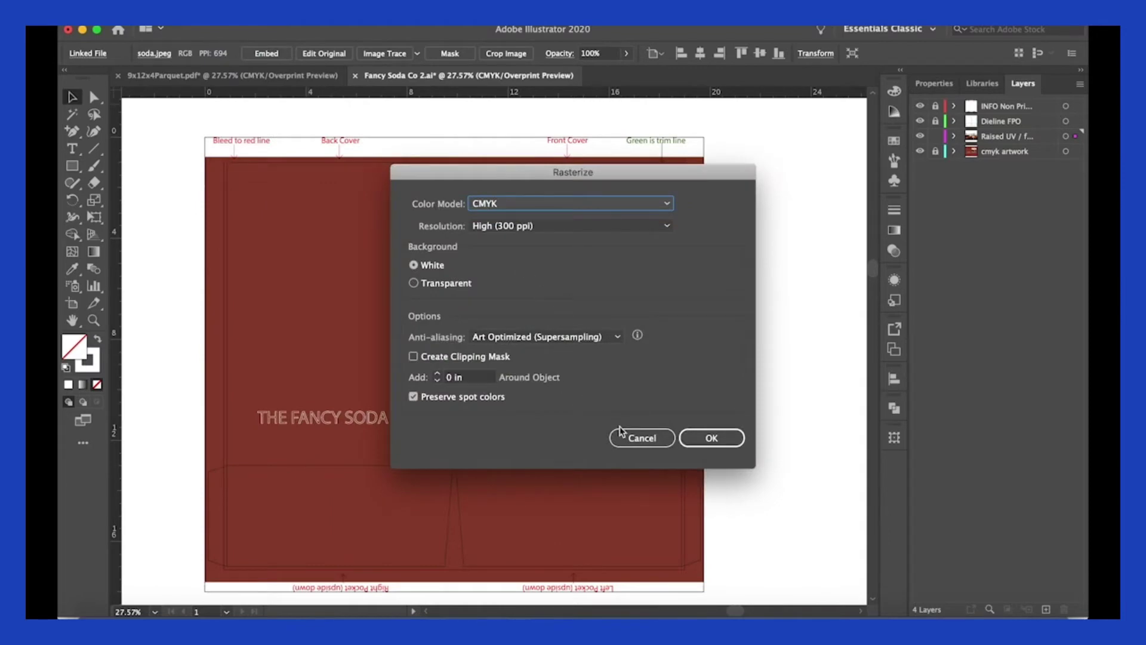
click(712, 437)
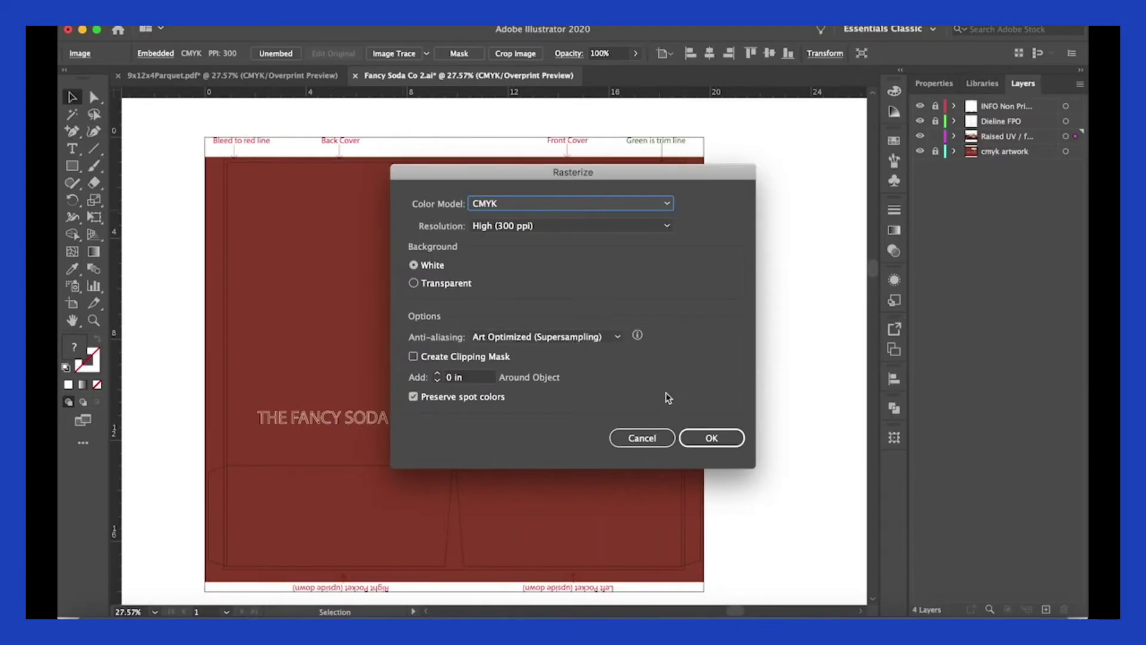
Rasterize the embedded soda image again to turn it into pure black and white, and deselect it
click(711, 435)
click(760, 304)
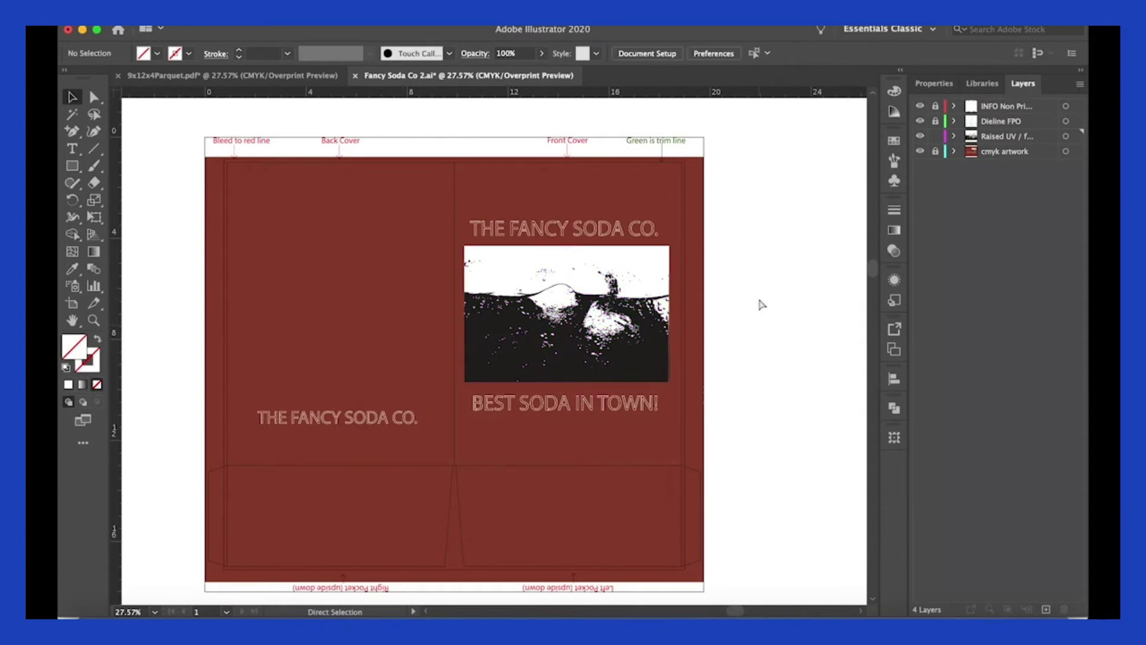
Examine the black-and-white soda image on the front cover closely at 100% magnification
key(super+equal)
key(super+equal)
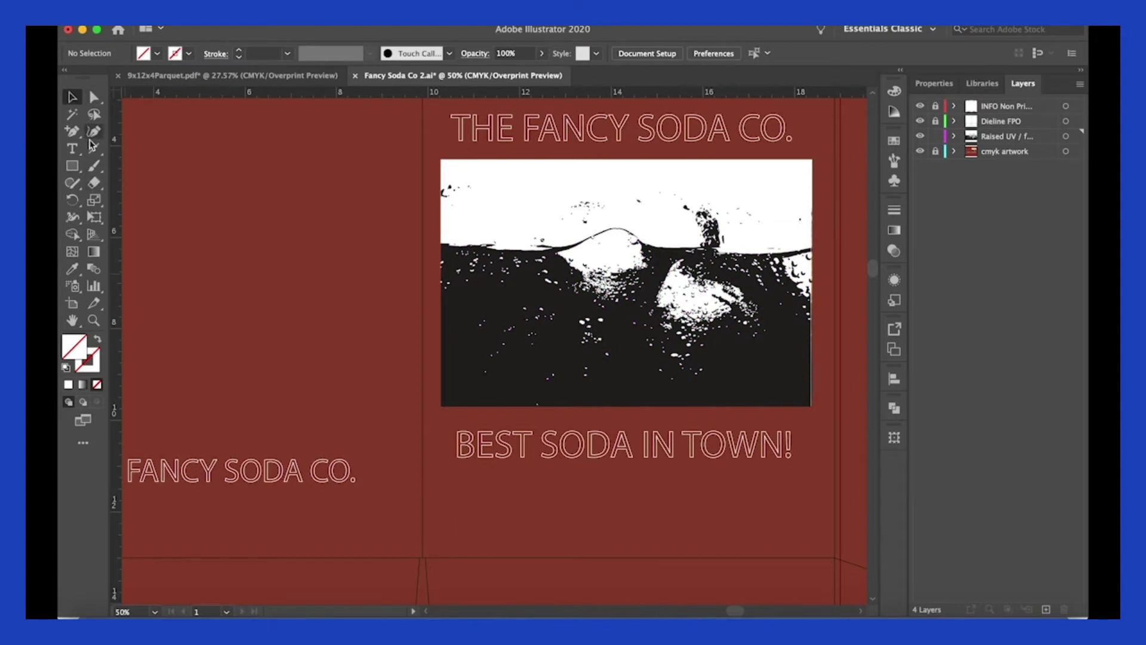
click(72, 320)
drag(274, 256, 206, 253)
key(super+equal)
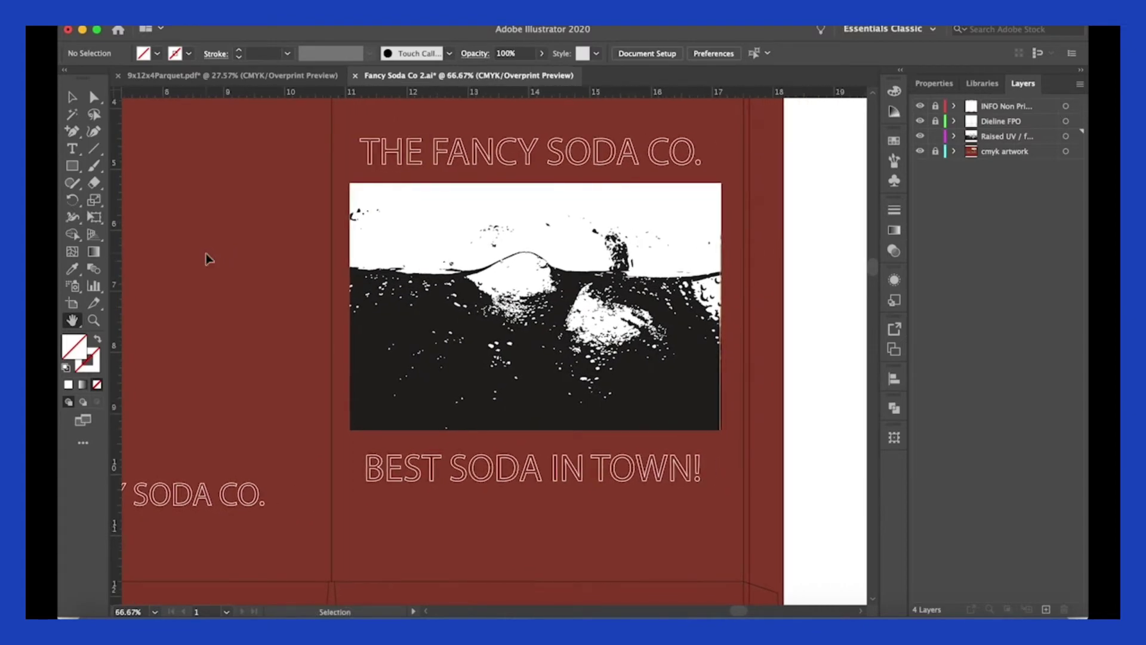
key(super+equal)
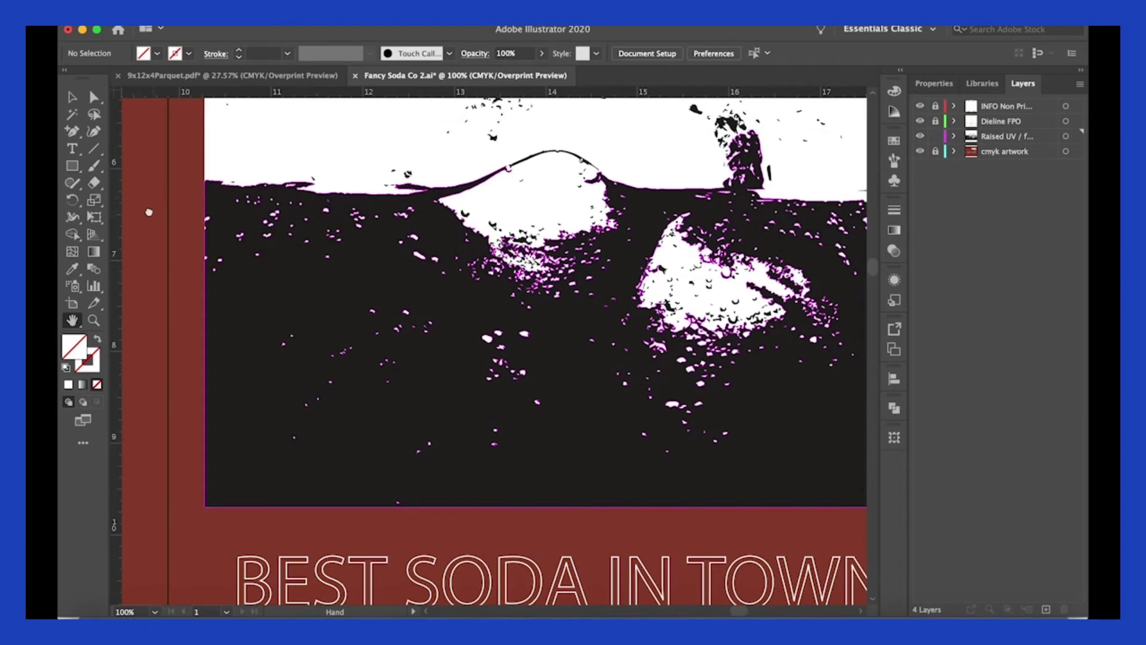
drag(146, 215, 72, 237)
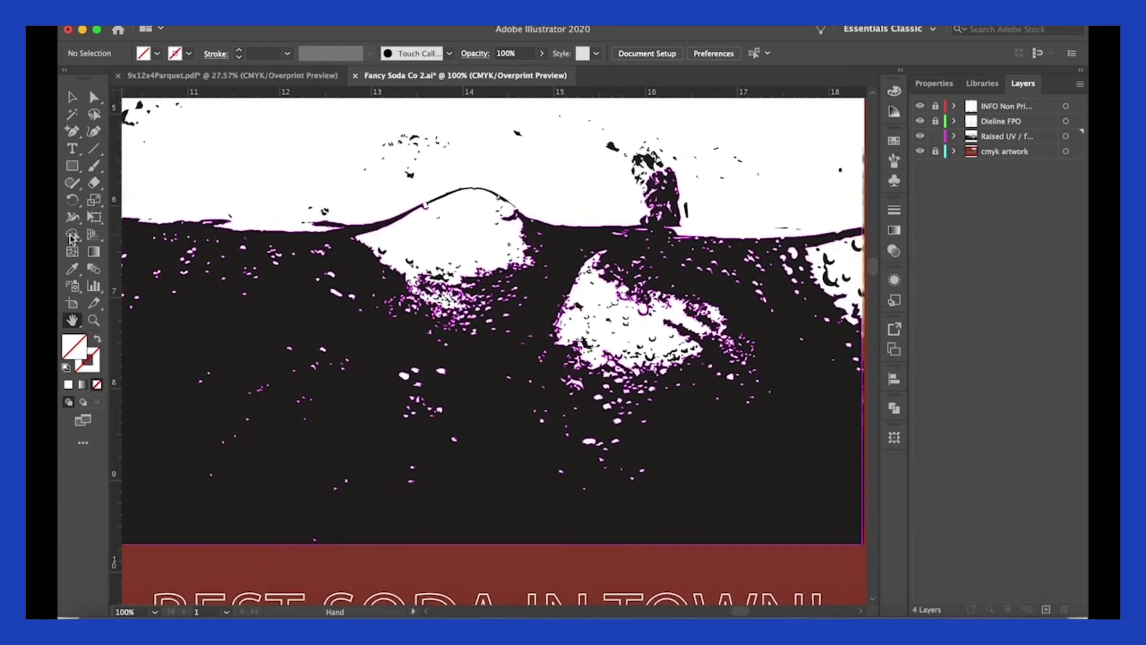
Delete the black area from the traced soda group on the Raised UV layer, keeping the white shapes
key(super+minus)
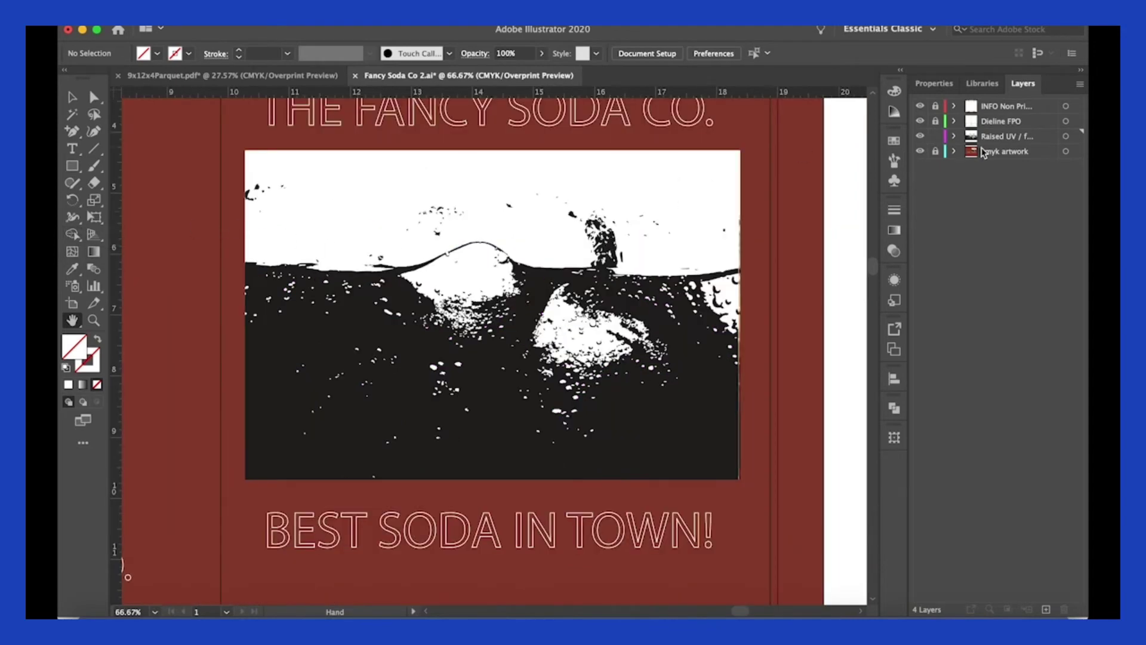
click(956, 136)
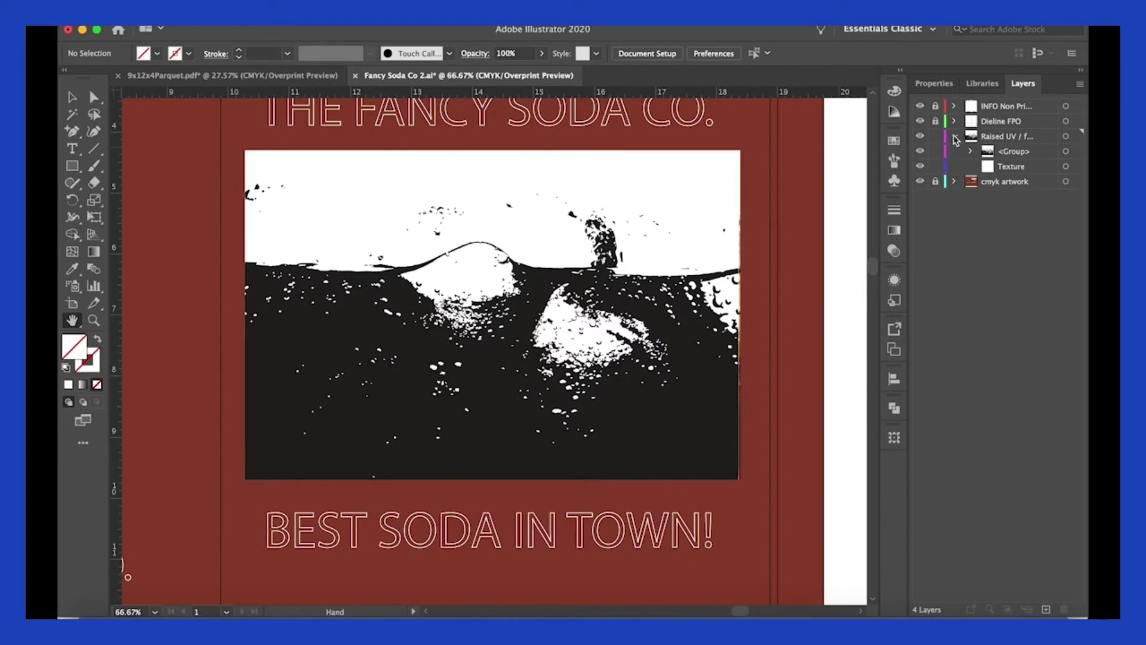
click(993, 156)
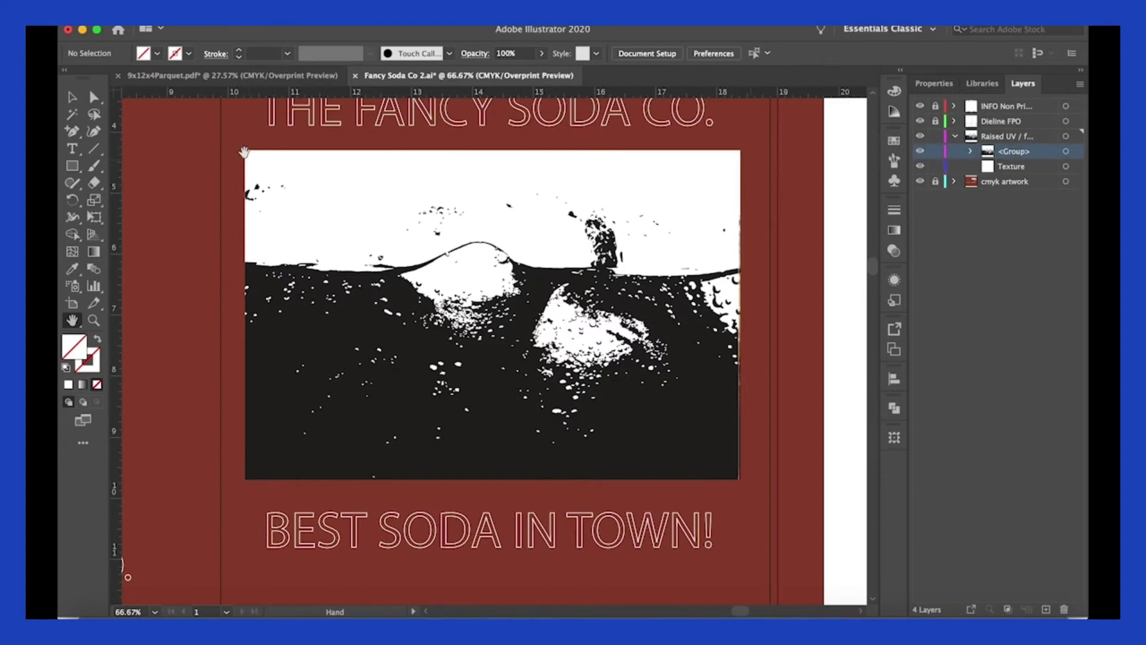
click(72, 97)
click(252, 160)
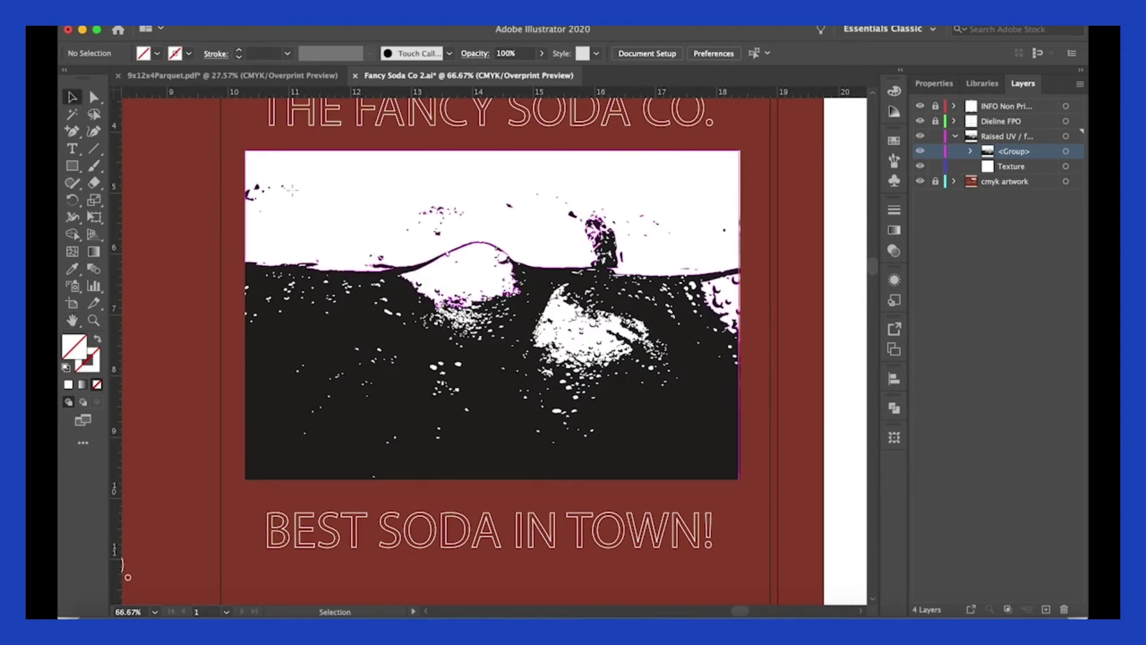
click(94, 98)
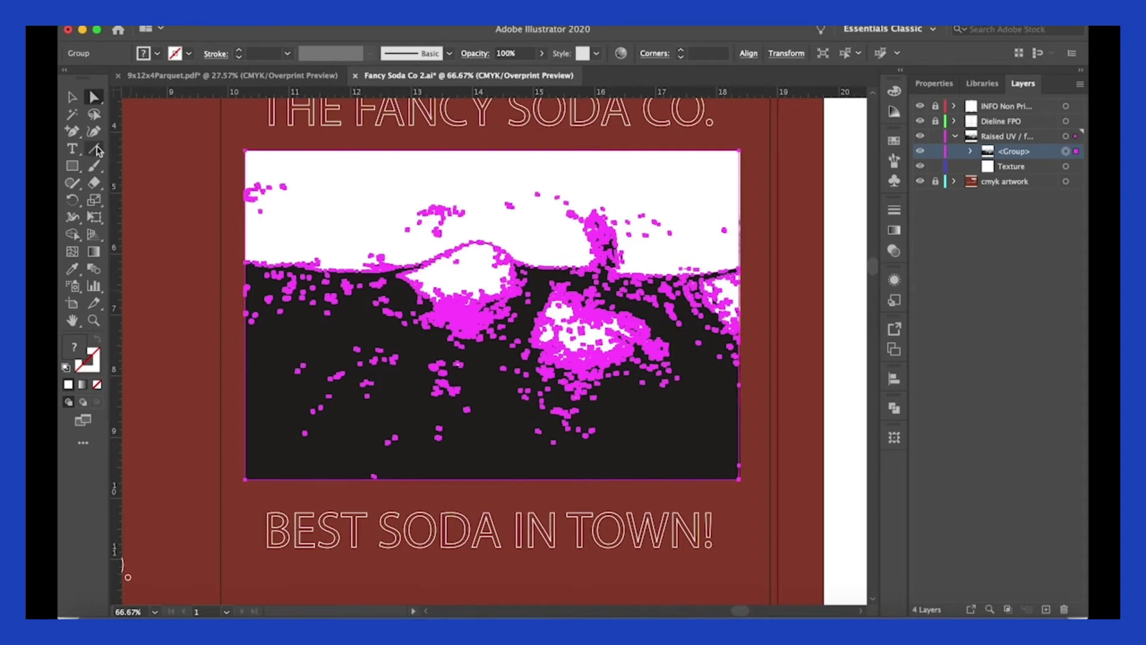
click(167, 209)
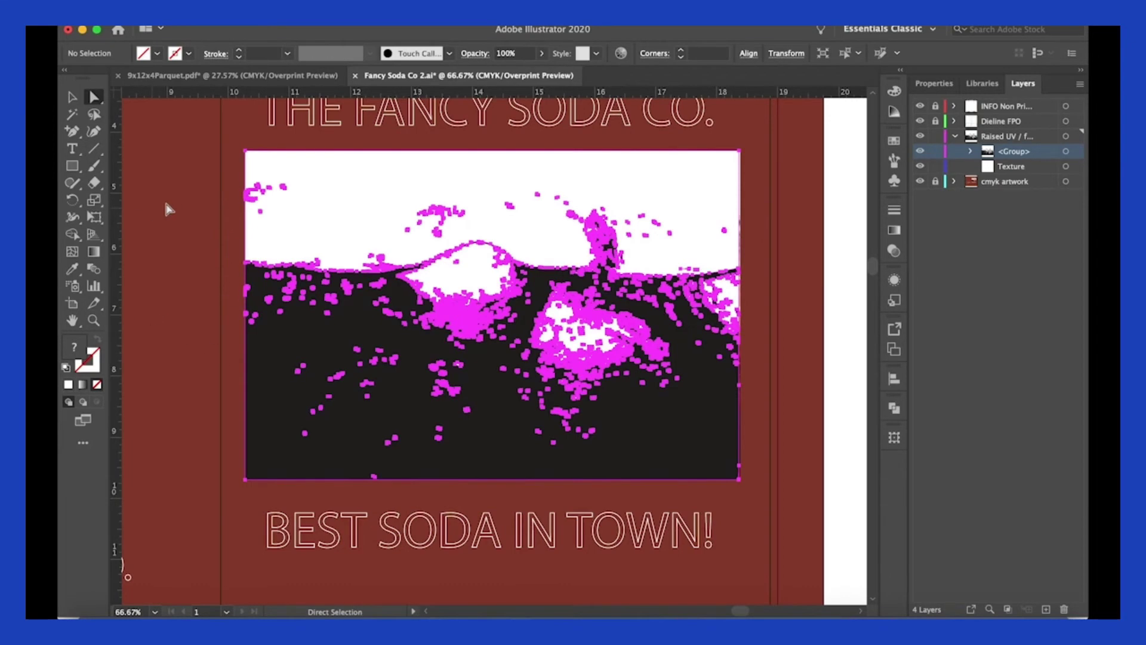
click(258, 163)
click(106, 79)
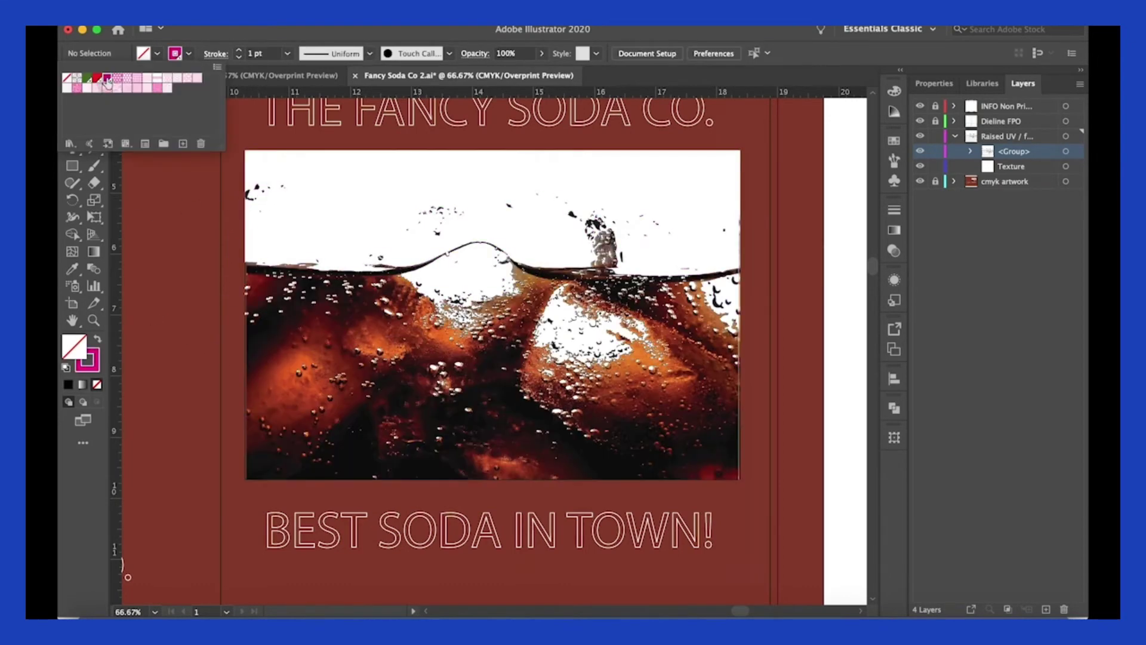
click(188, 54)
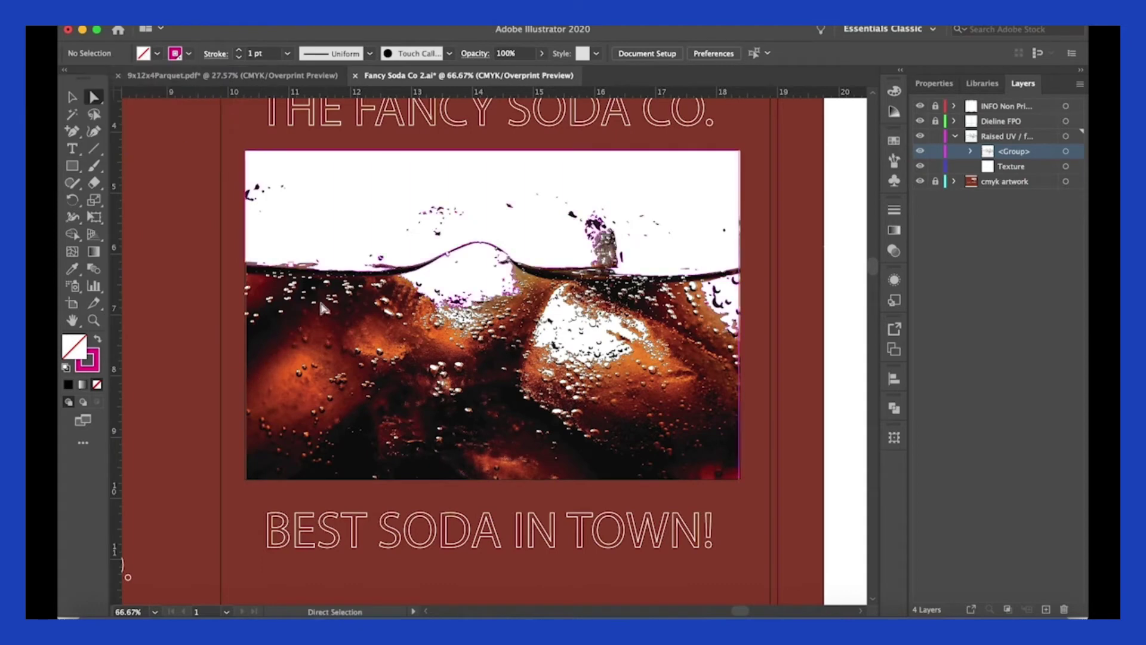
click(326, 280)
click(72, 96)
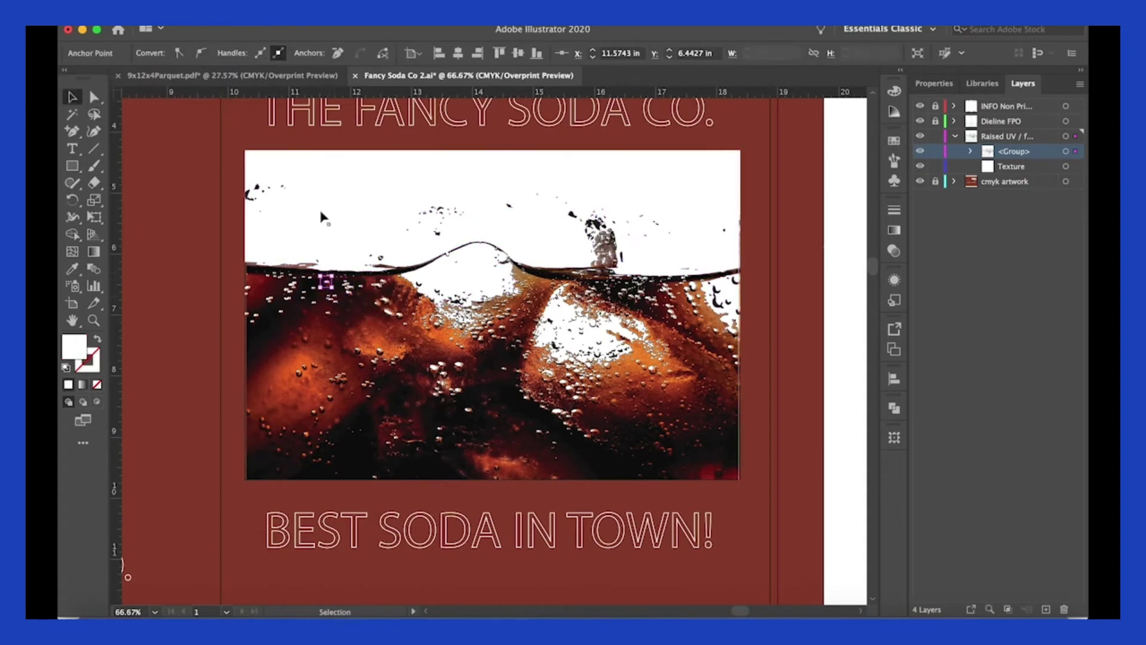
click(254, 272)
click(256, 276)
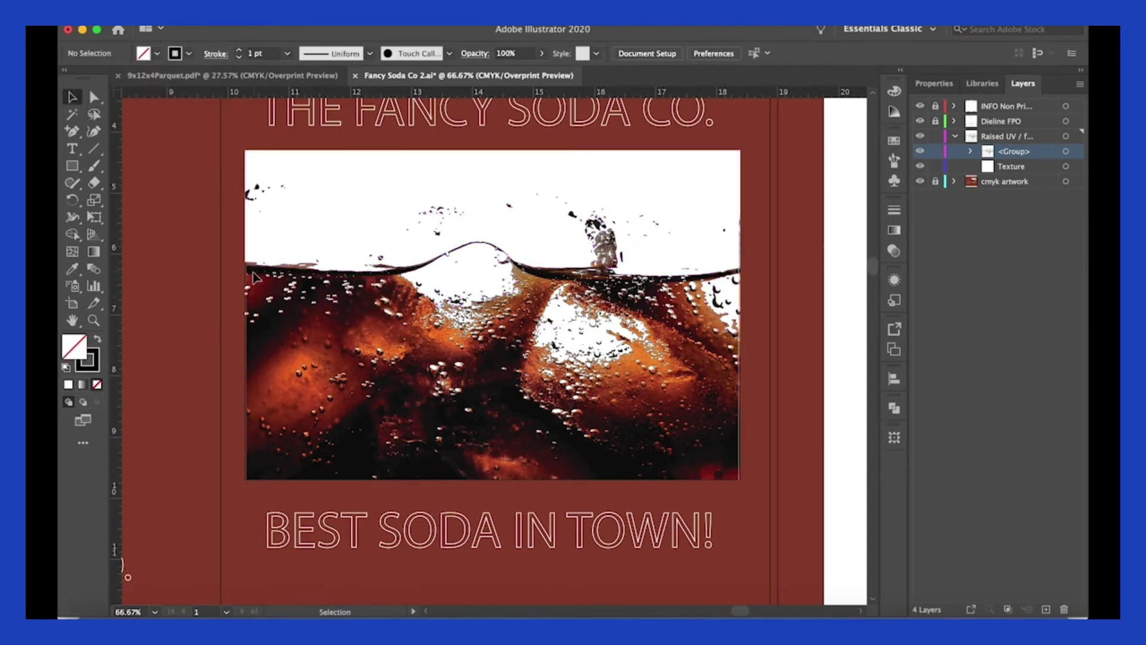
Select the traced soda group and give it a 1 pt stroke in the magenta swatch
click(528, 272)
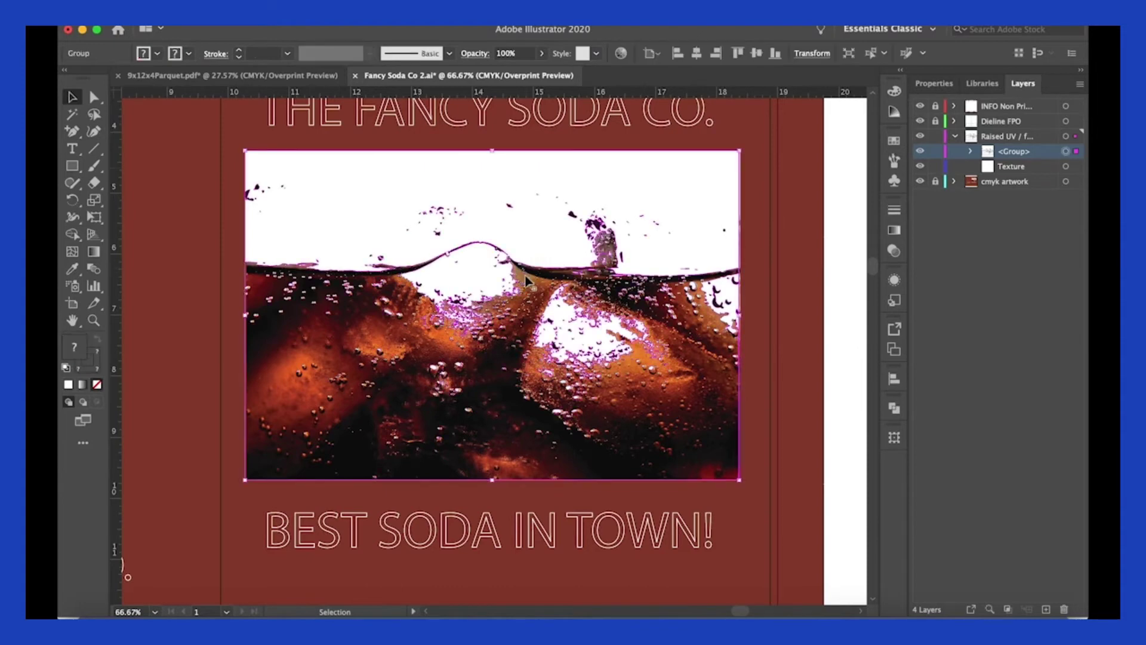
double_click(95, 350)
click(724, 255)
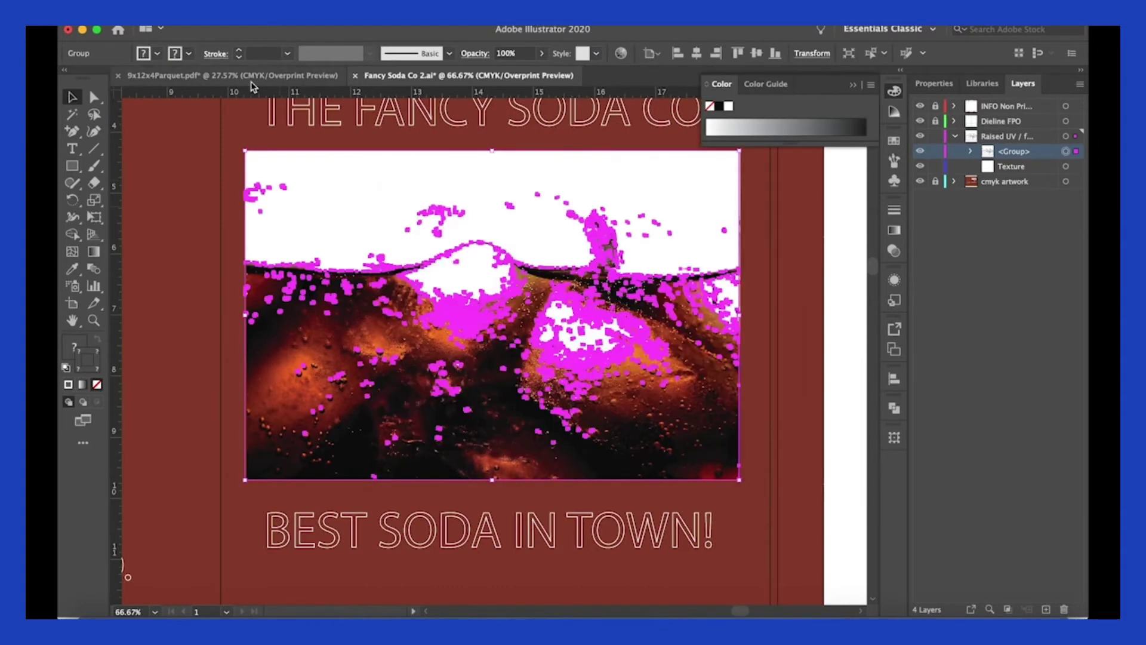
click(190, 58)
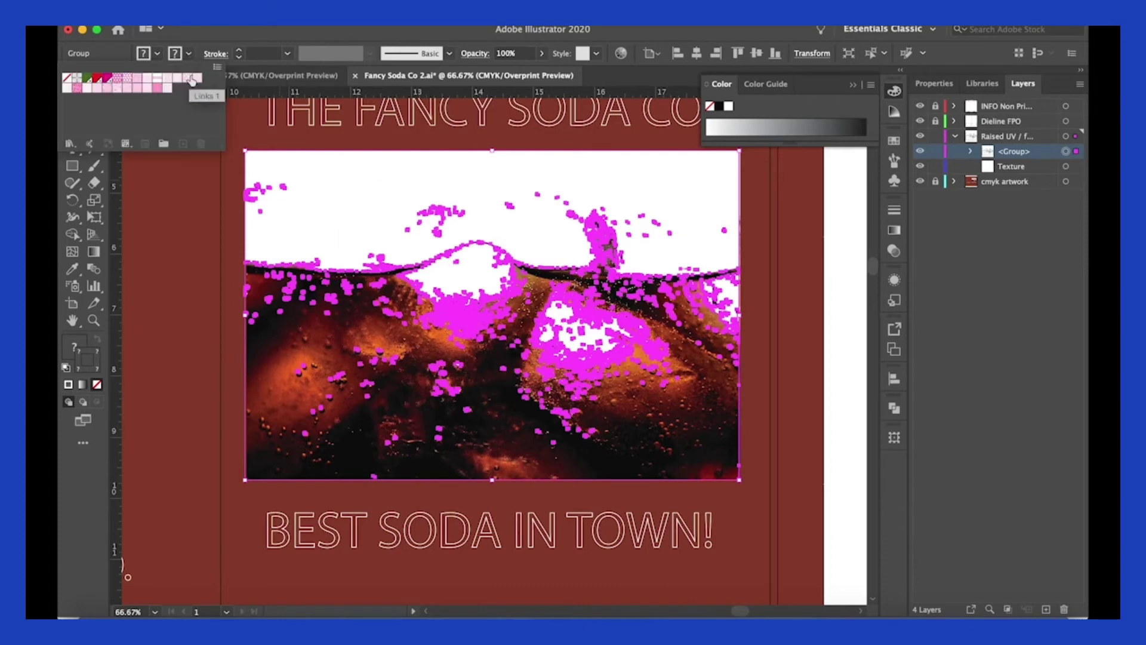
click(107, 78)
Fill the traced soda group with a thin diagonal-line pattern swatch
click(154, 55)
click(155, 56)
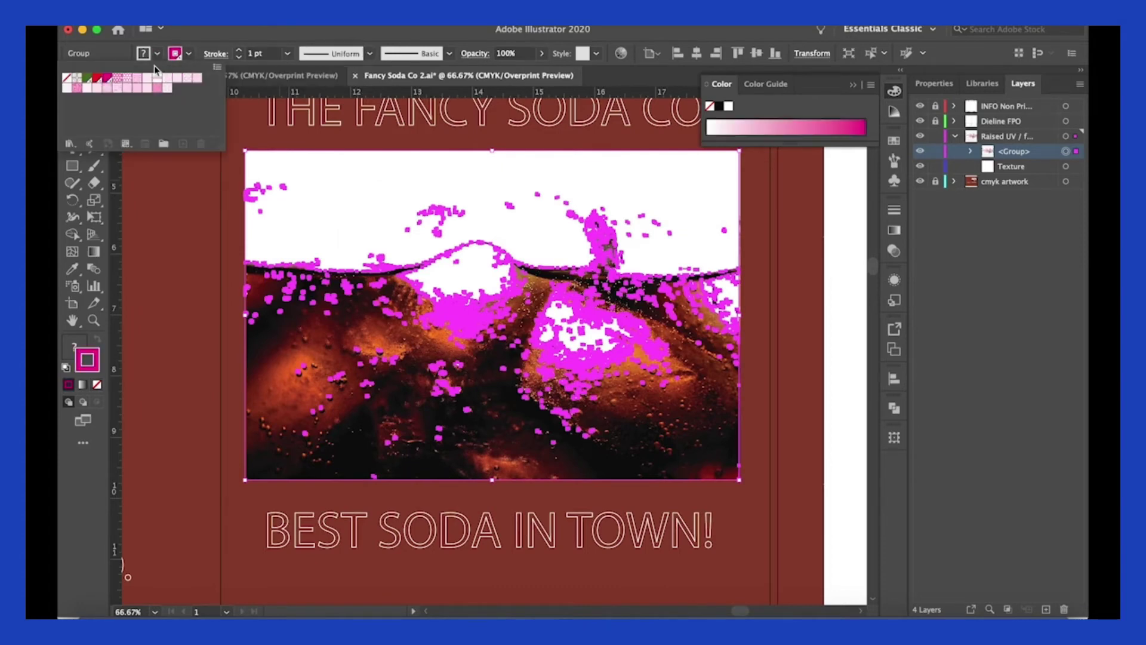
click(65, 89)
click(154, 235)
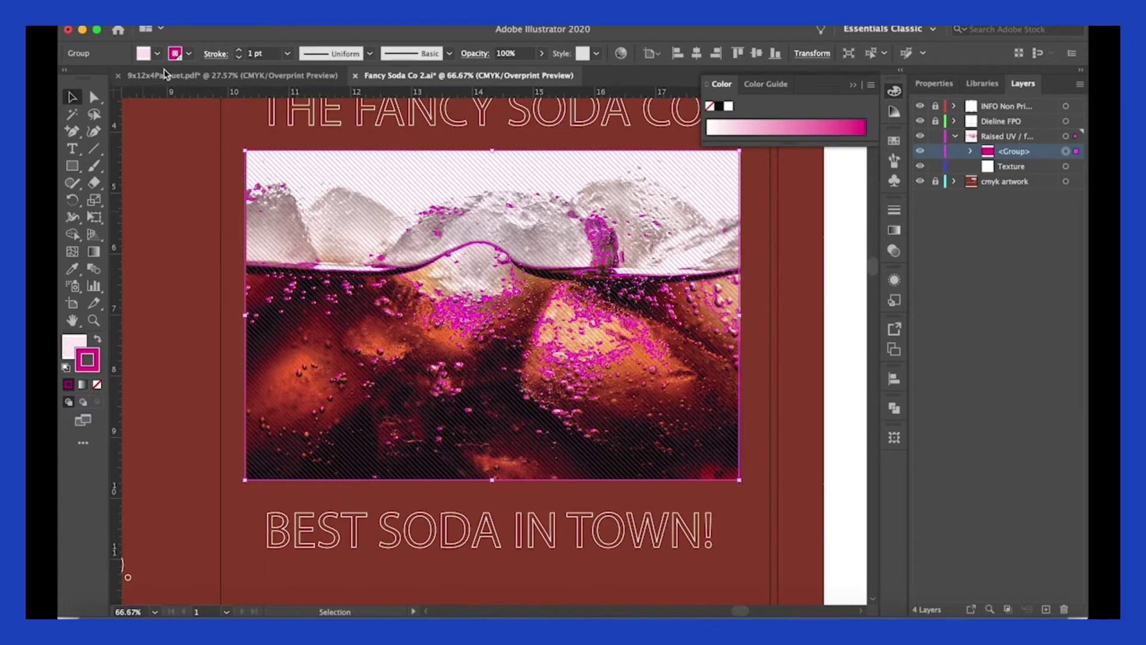
Set the traced soda group's fill to None so only the magenta outlines remain
key(super+shift+a)
click(67, 78)
click(158, 53)
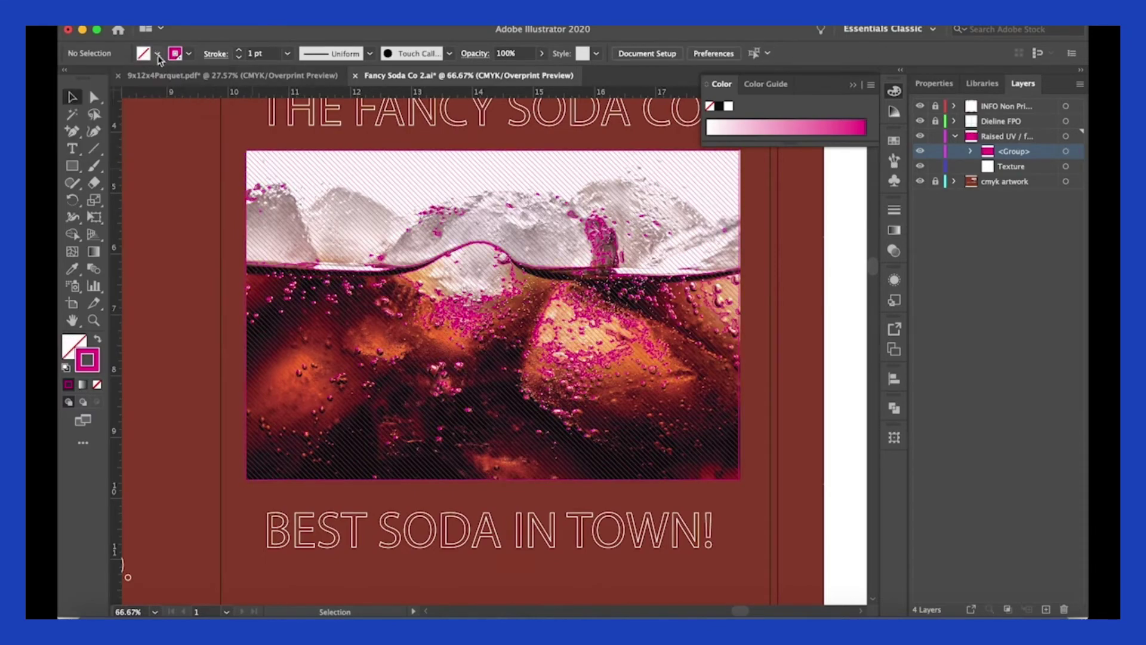
click(327, 179)
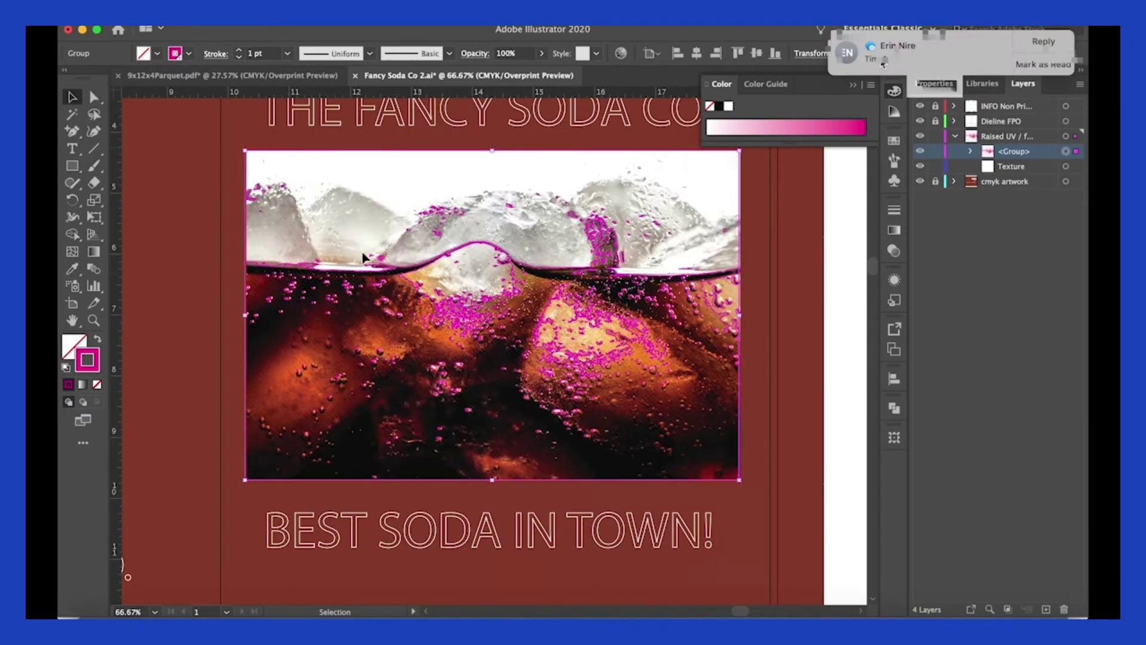
Deselect the soda outlines and hide the cmyk artwork layer
click(229, 256)
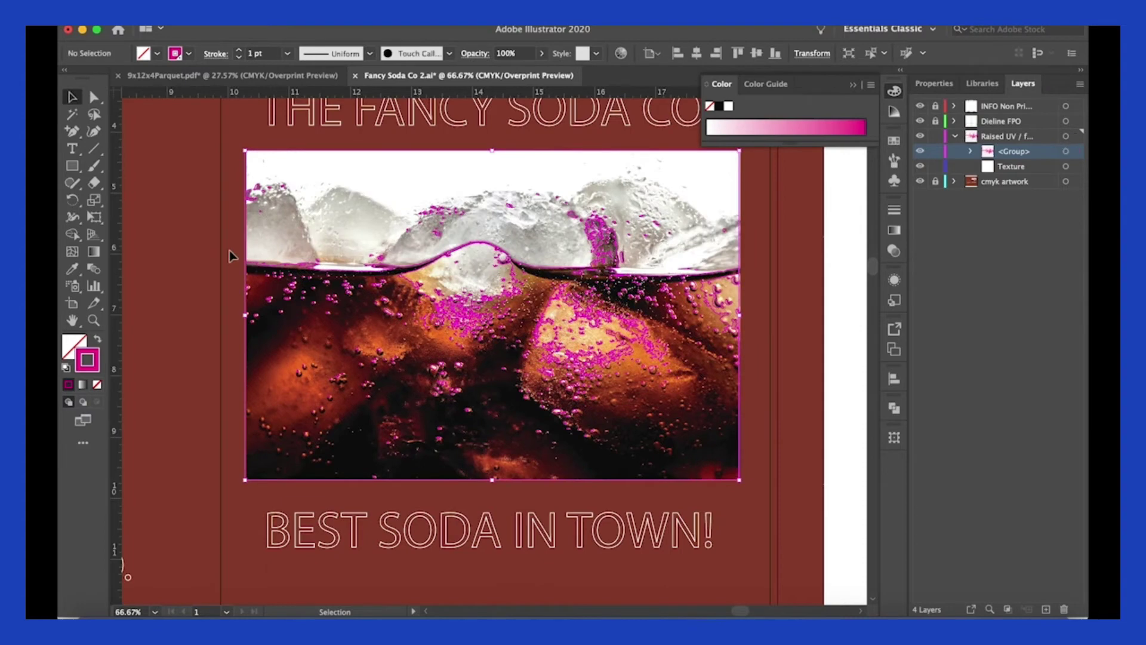
click(921, 181)
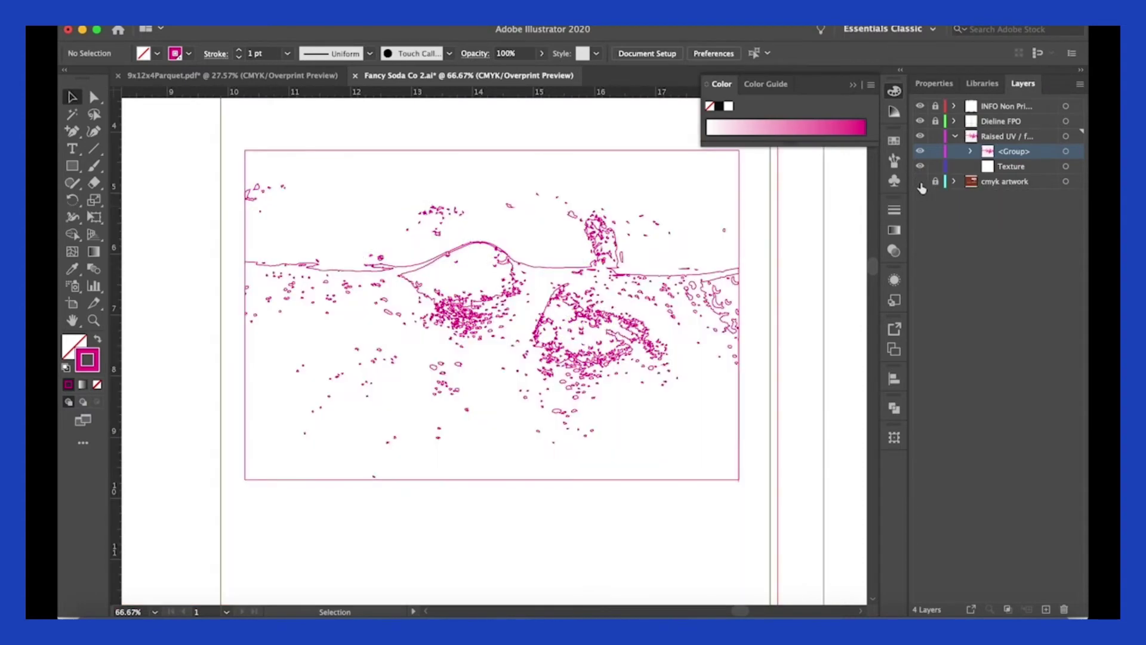
click(921, 182)
Try to delete the top edge of the rectangular frame around the soda outlines, and undo the deletion
click(260, 150)
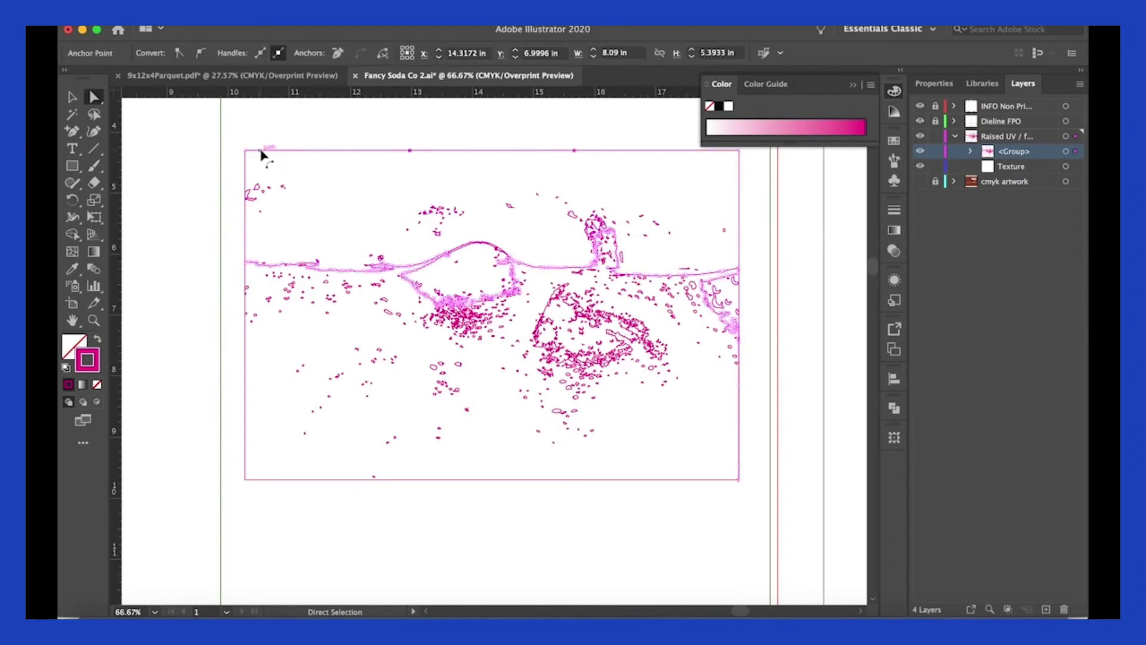
key(Delete)
key(Delete)
key(super+z)
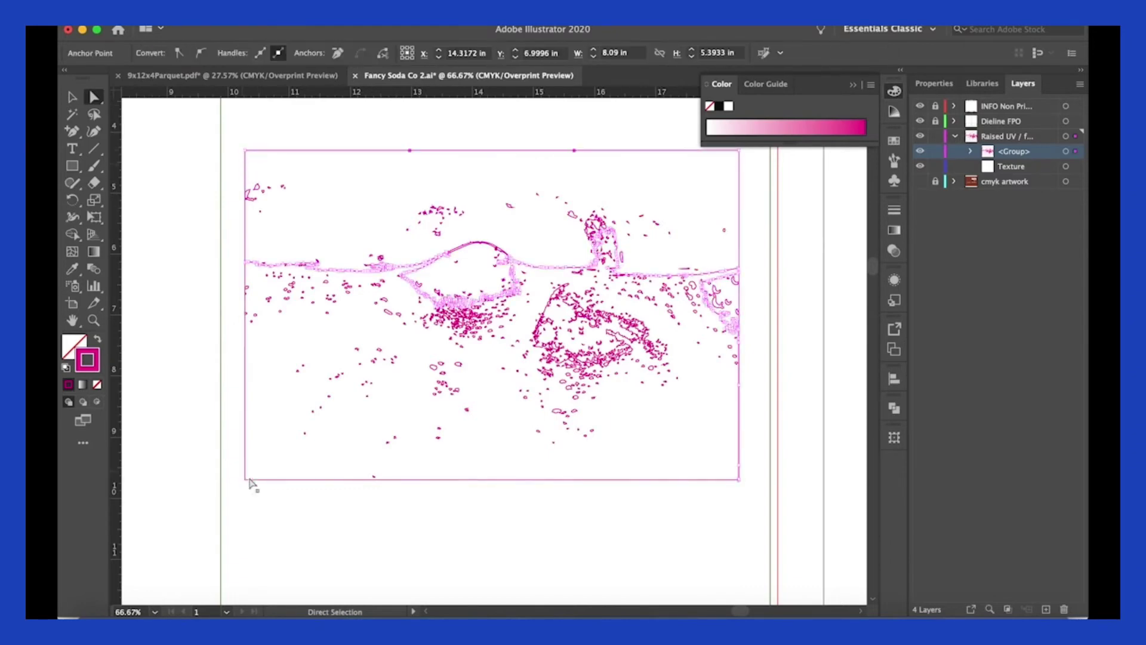
Try to delete the bottom and right edges of the rectangular frame around the soda outlines by direct selection
click(246, 480)
key(Delete)
click(646, 412)
click(739, 441)
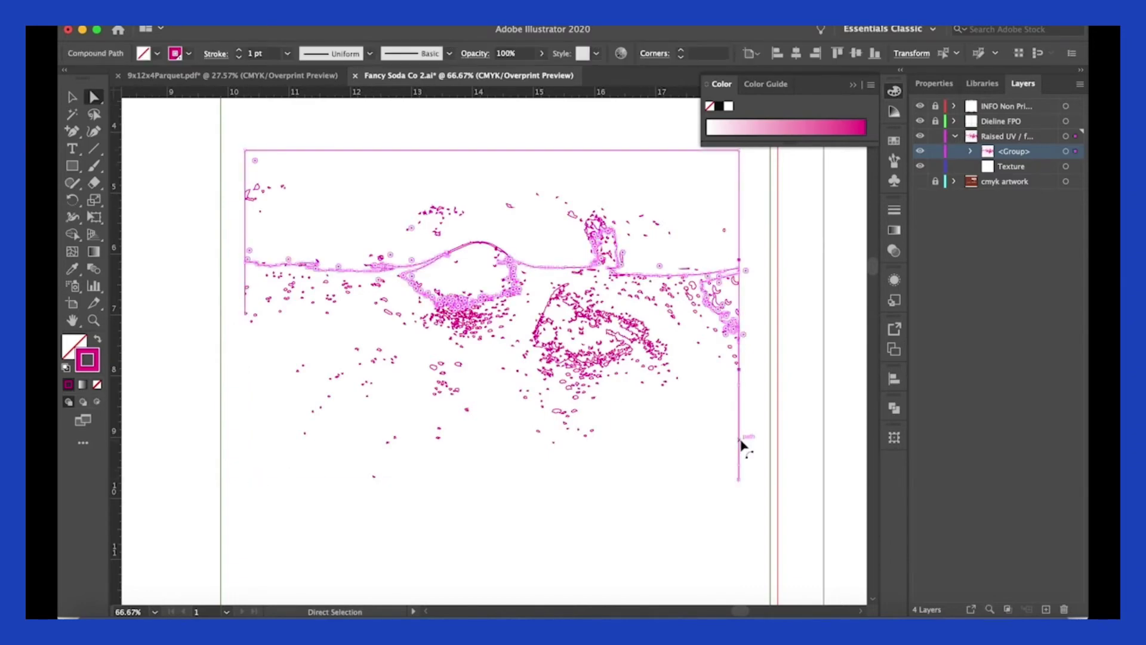
key(Delete)
key(Delete)
key(super+z)
key(super+z)
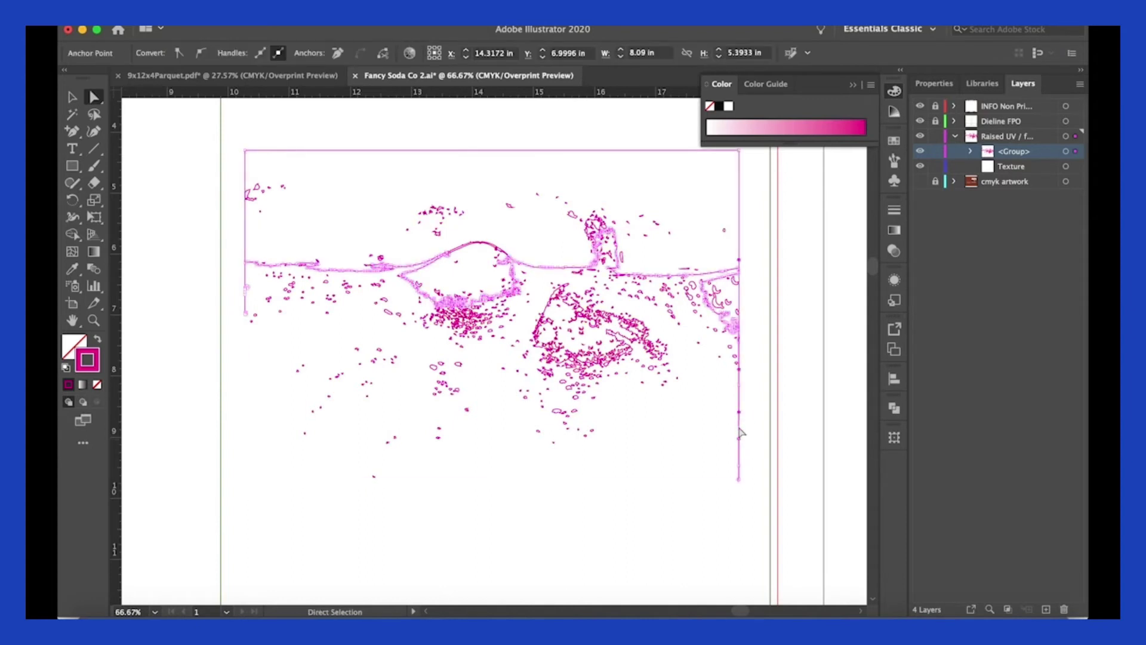
key(Delete)
key(super+z)
click(762, 486)
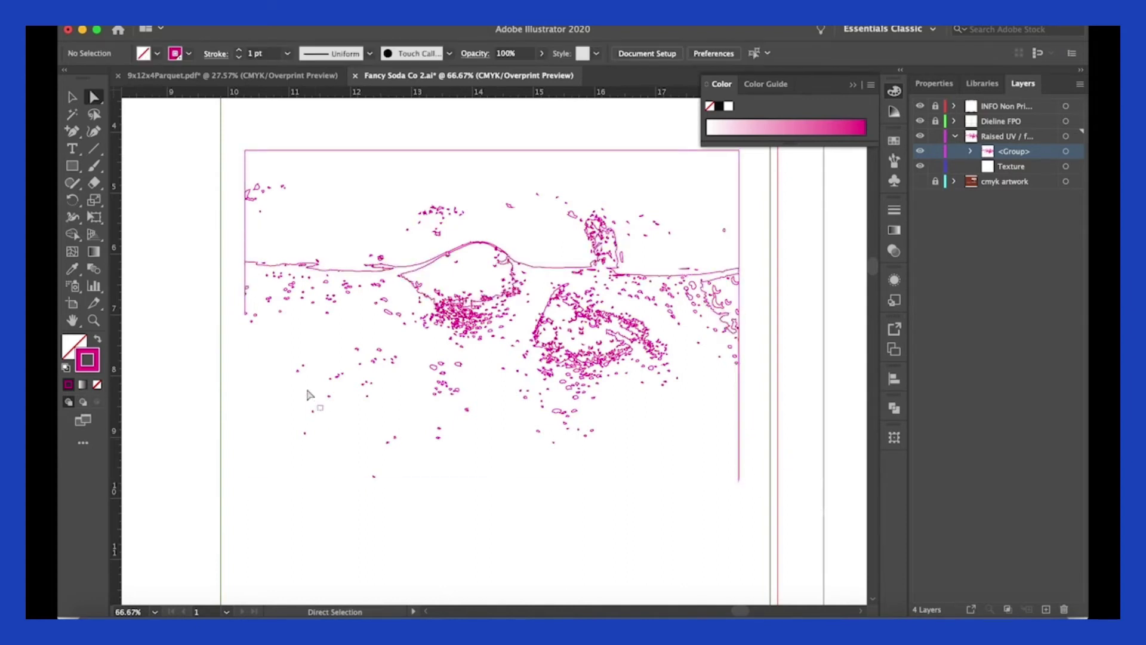
Try to remove the anchor points along the frame's left edge with the Delete Anchor Point tool
click(245, 226)
drag(72, 131, 119, 166)
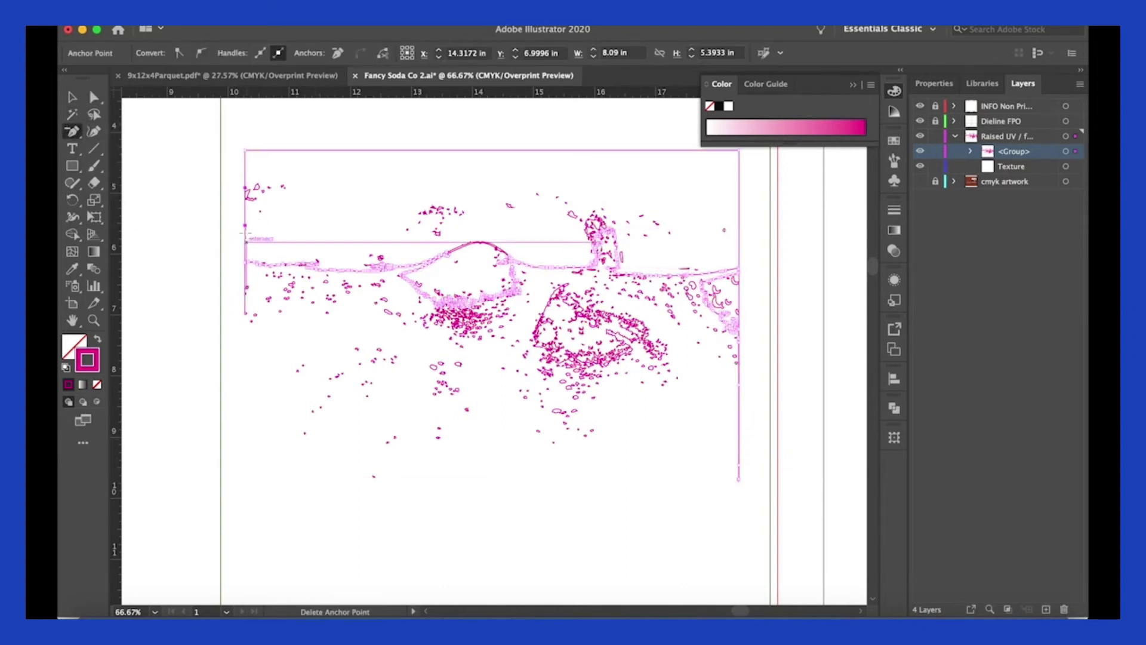
click(242, 285)
key(Return)
click(245, 292)
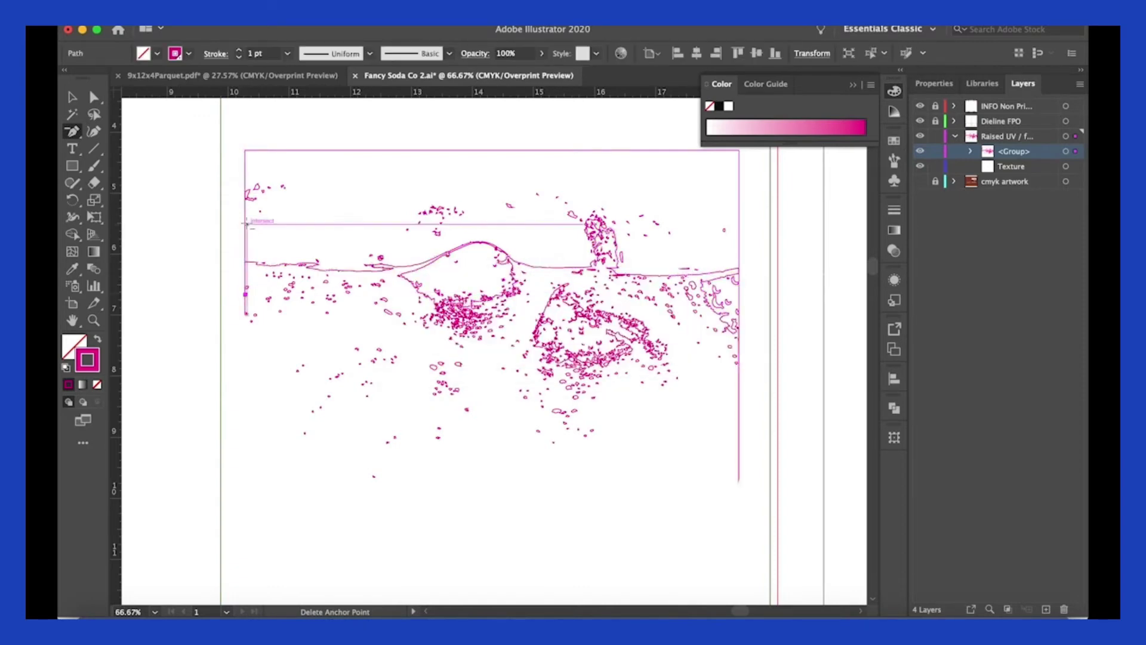
click(245, 150)
click(245, 151)
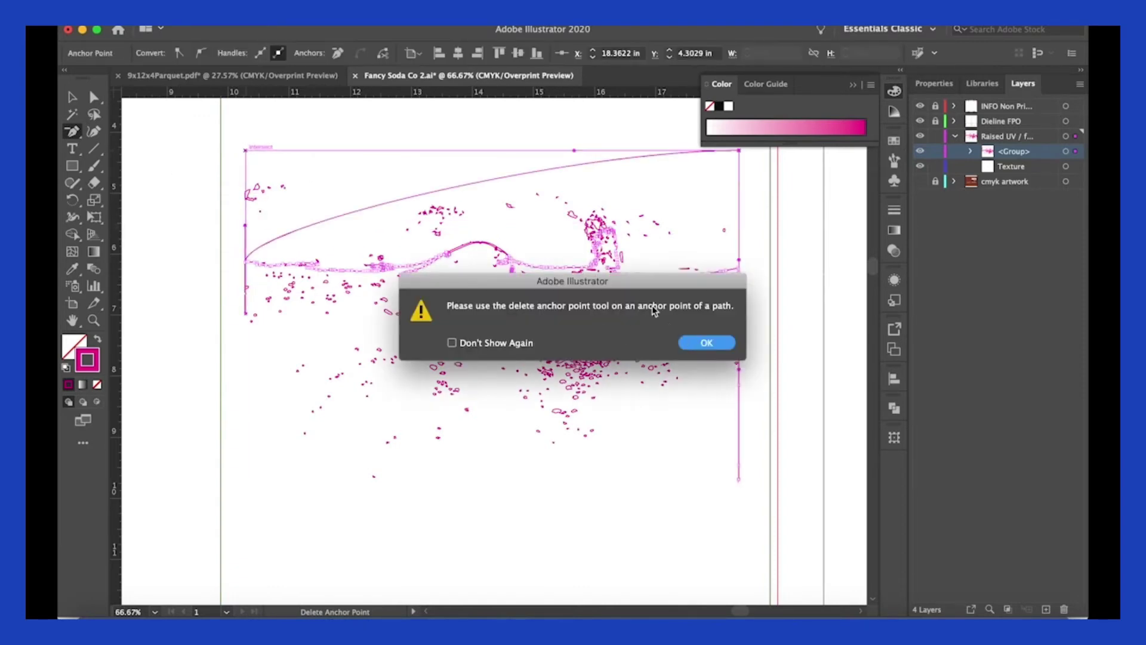
click(706, 342)
Undo the edge and anchor point deletions to restore the full rectangular frame, and deselect it
key(super+z)
key(super+z)
key(super+z)
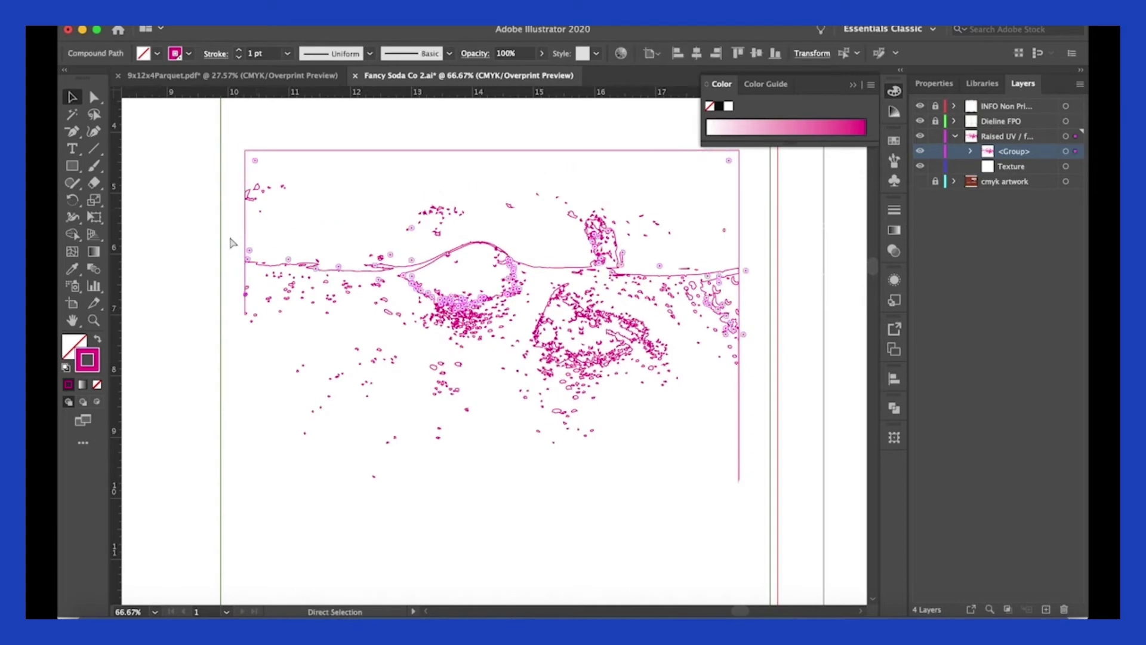
key(super+z)
click(345, 529)
Isolate the soda outline group and delete the compound path that forms the frame's bottom edge
key(v)
click(312, 481)
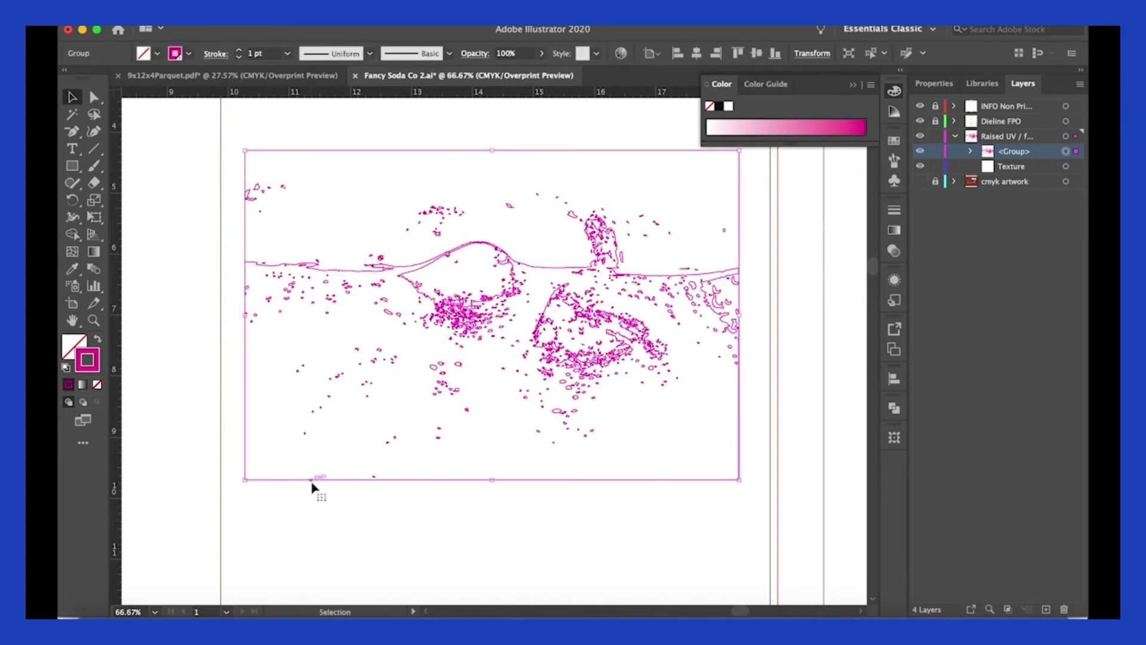
double_click(252, 481)
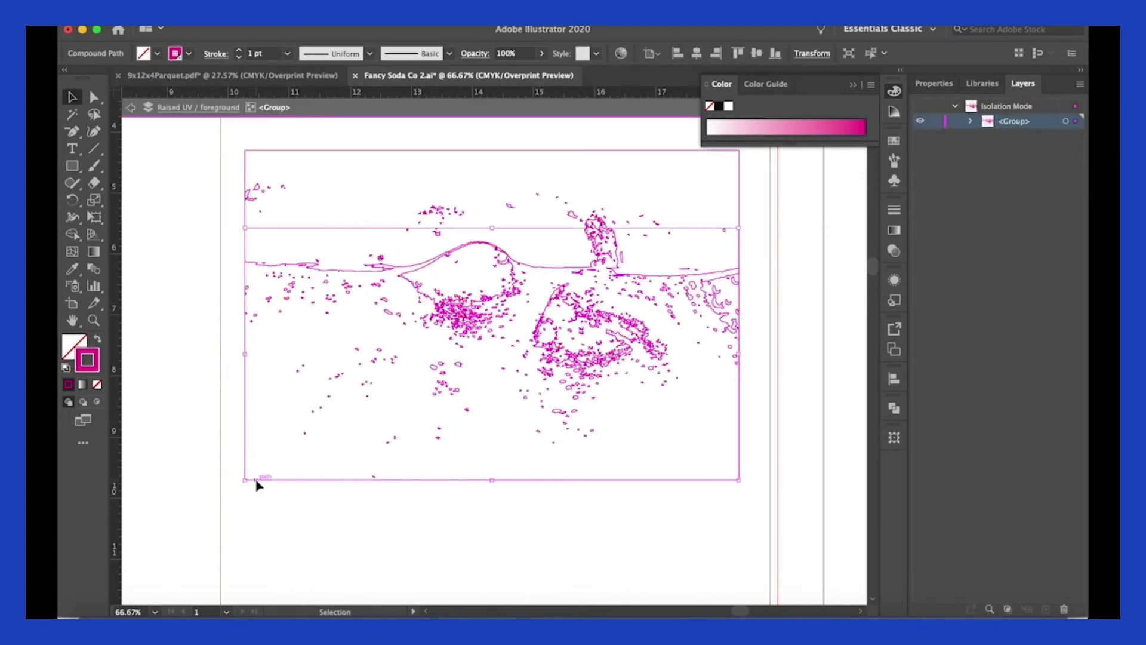
double_click(256, 482)
Delete the remaining compound path that forms the frame's top and right edges in isolation mode, and exit isolation
double_click(739, 445)
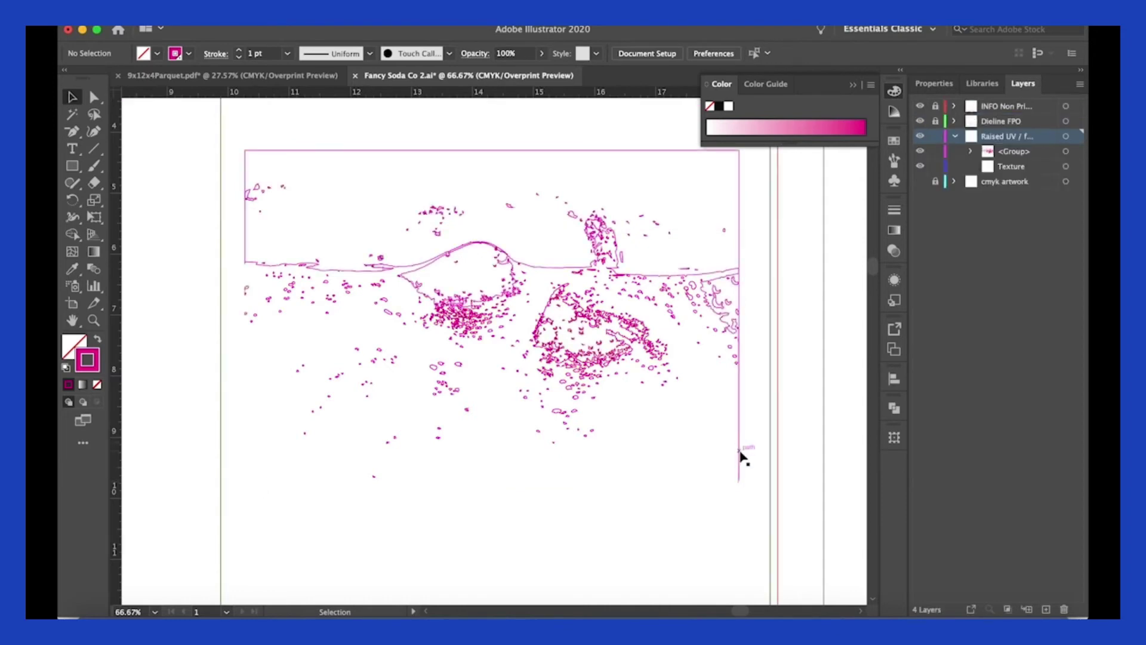
double_click(740, 443)
double_click(739, 442)
key(Delete)
double_click(739, 442)
Toggle the cmyk artwork layer's visibility to compare the Raised UV outlines with the soda image, leaving it hidden
click(920, 183)
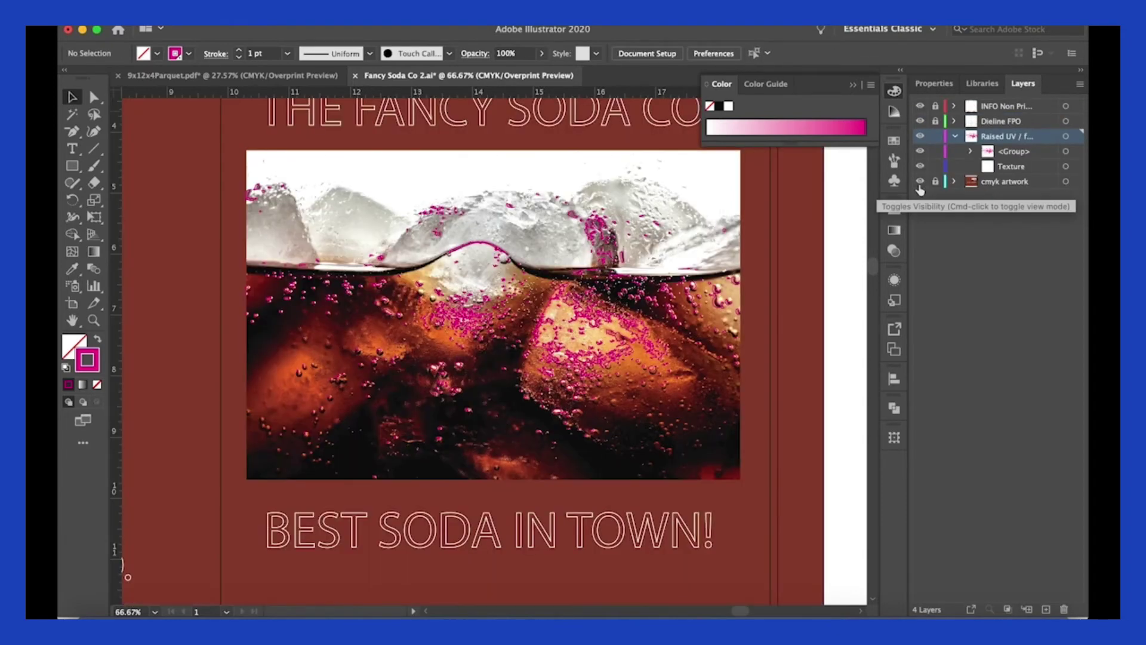
click(920, 182)
click(920, 182)
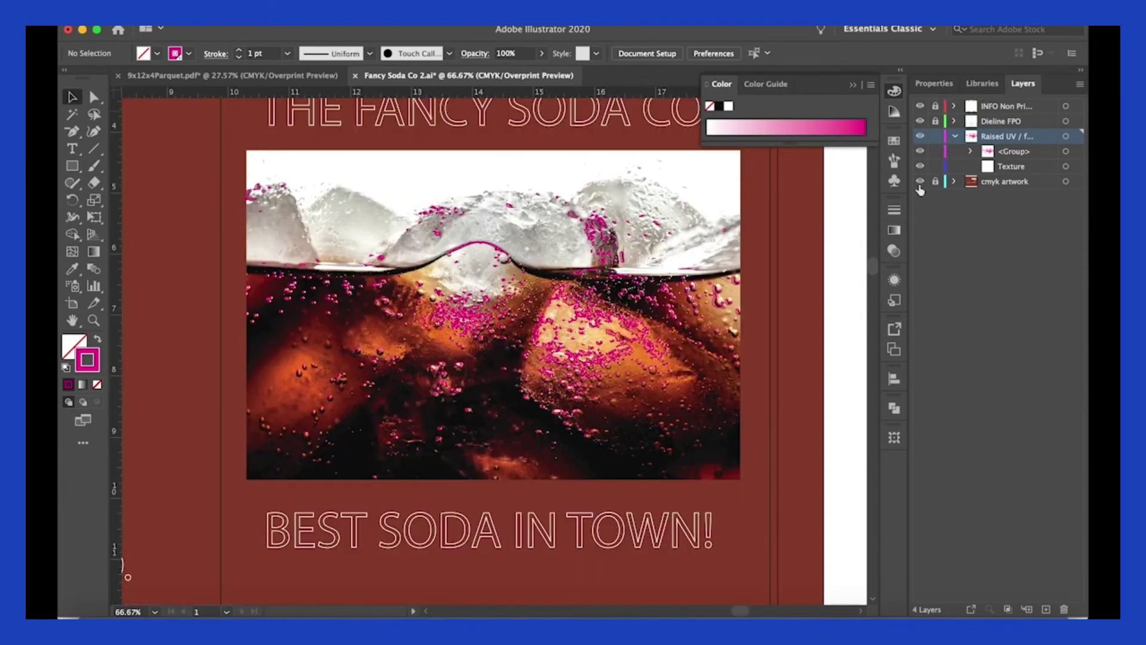
click(920, 182)
click(920, 182)
click(920, 182)
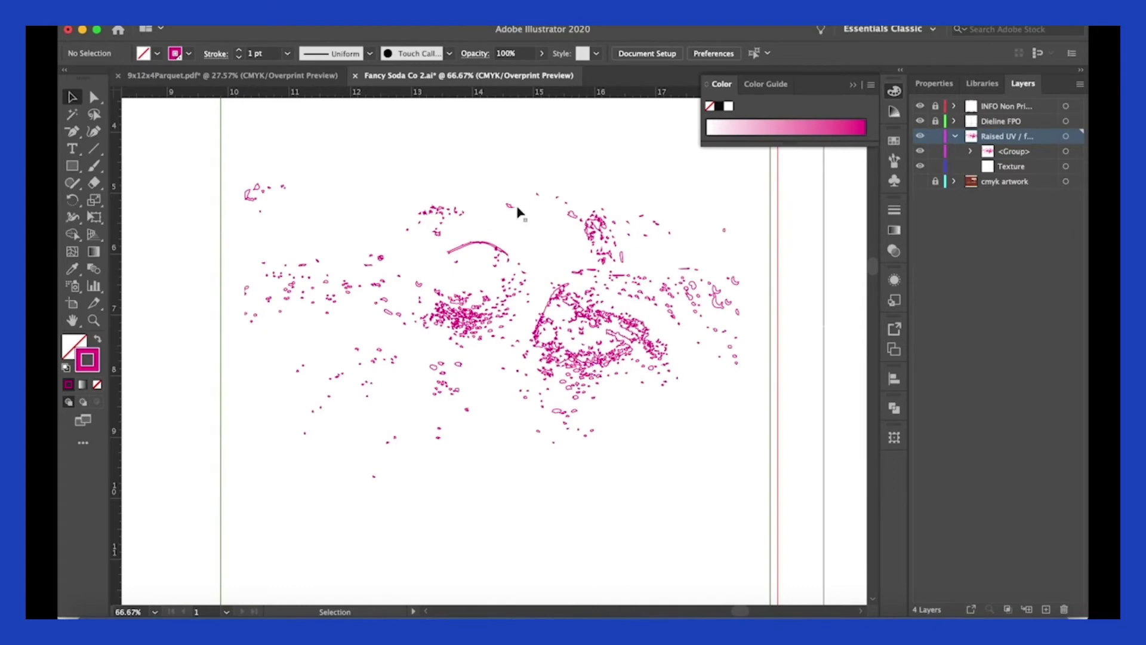
Directly select the large ice cube outline right of center and swap its stroke for a solid magenta fill
click(545, 313)
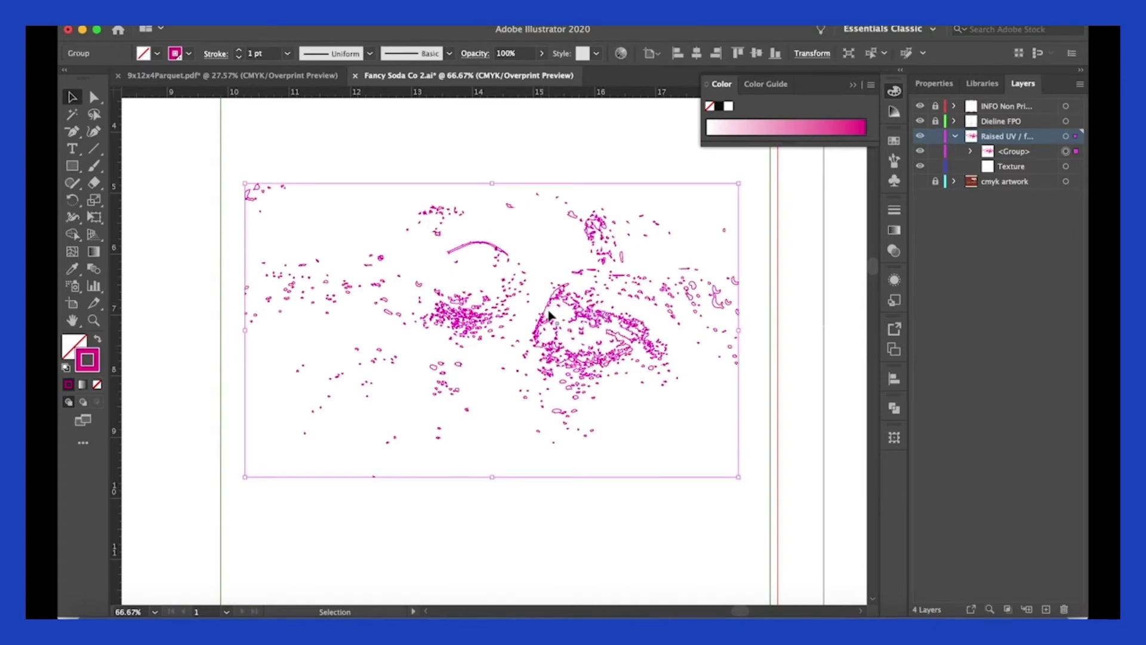
key(a)
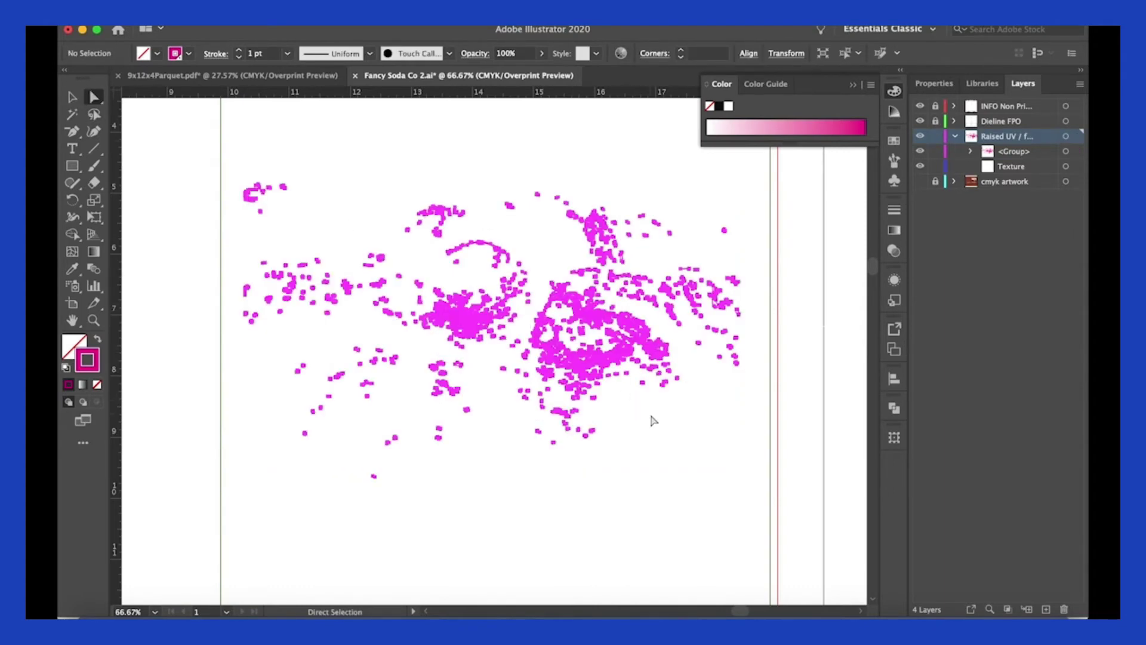
click(653, 421)
click(554, 298)
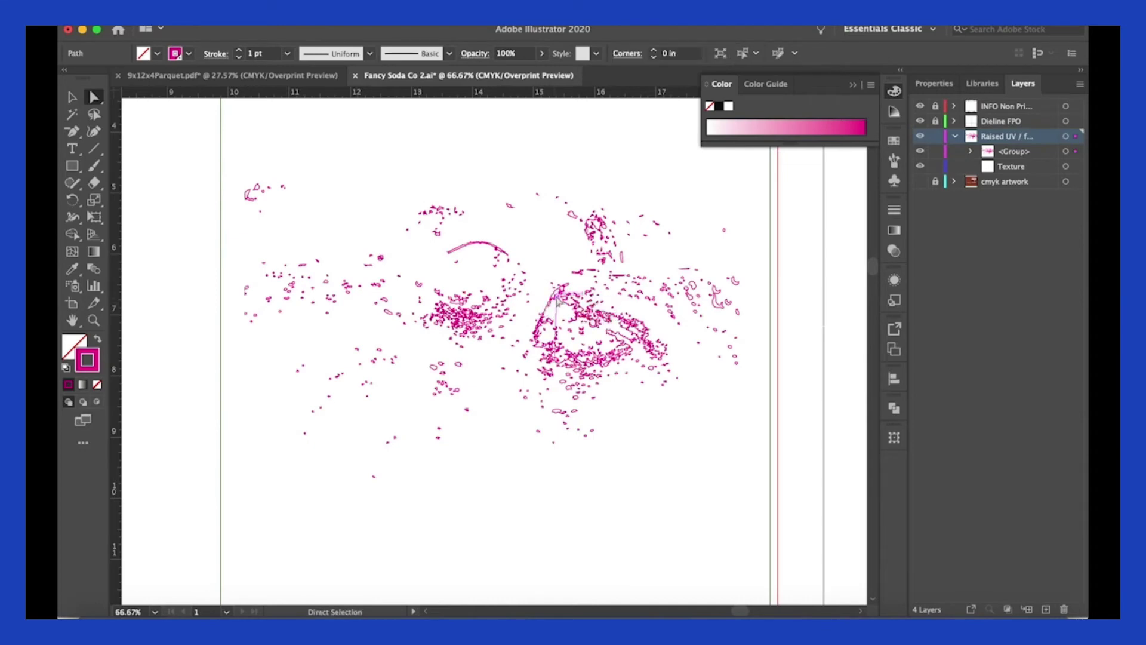
click(97, 341)
click(701, 459)
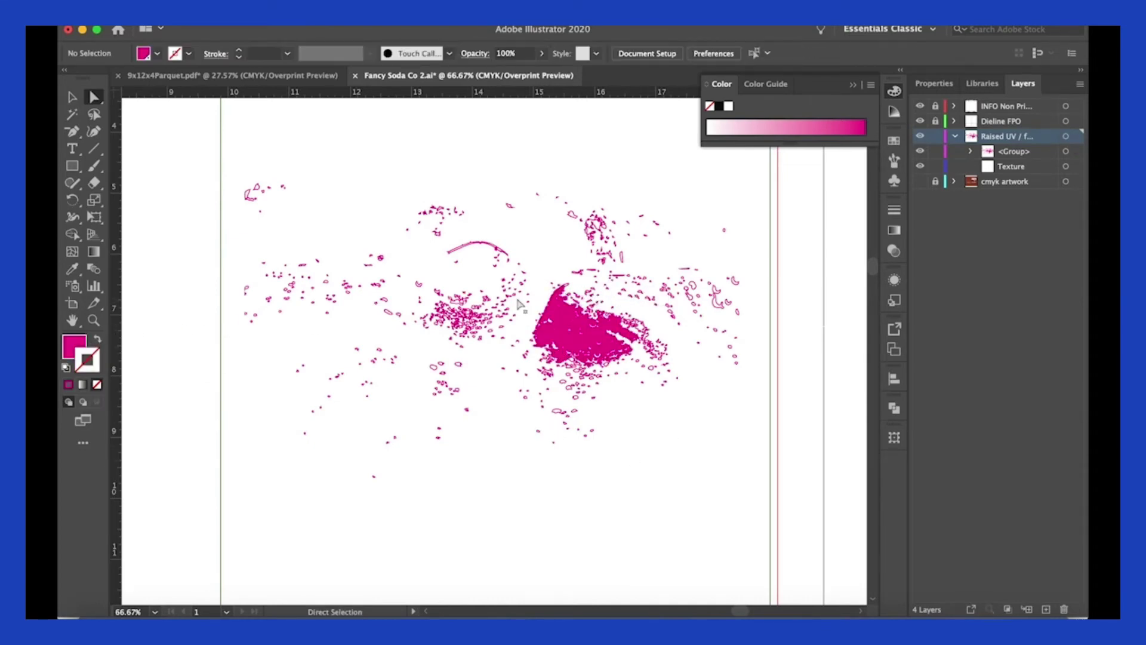
Swap the curved wave highlight's magenta stroke for a solid magenta fill
click(504, 255)
click(99, 341)
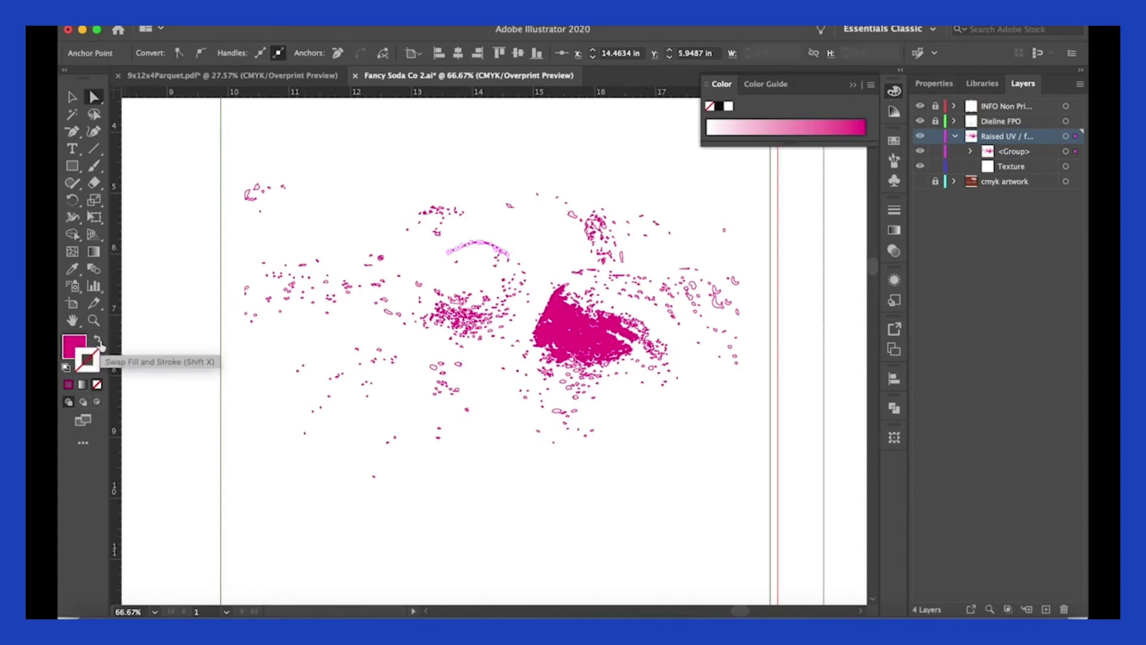
click(309, 450)
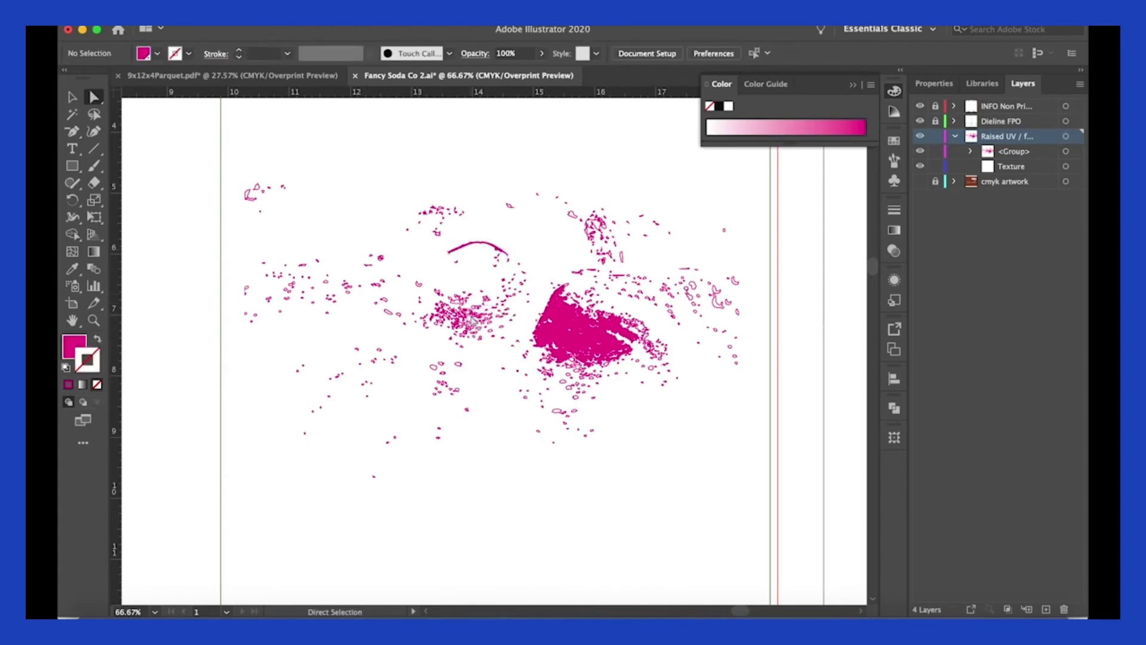
Show the cmyk artwork layer and trace the white highlight on the left part of the waterline with the Curvature tool
click(459, 265)
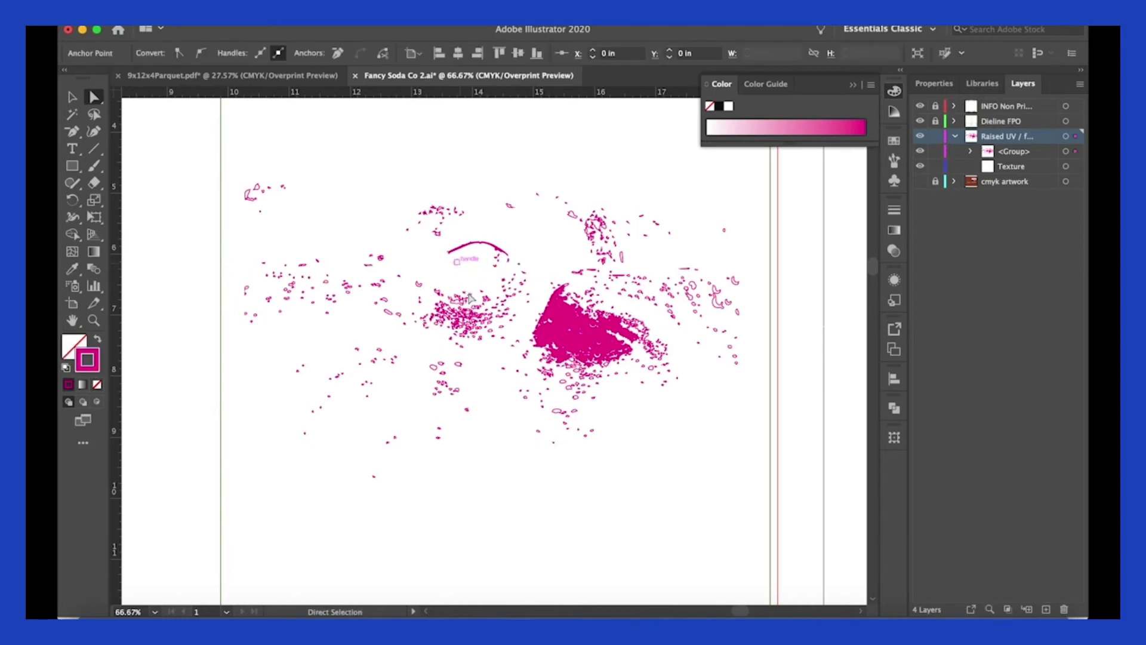
click(920, 185)
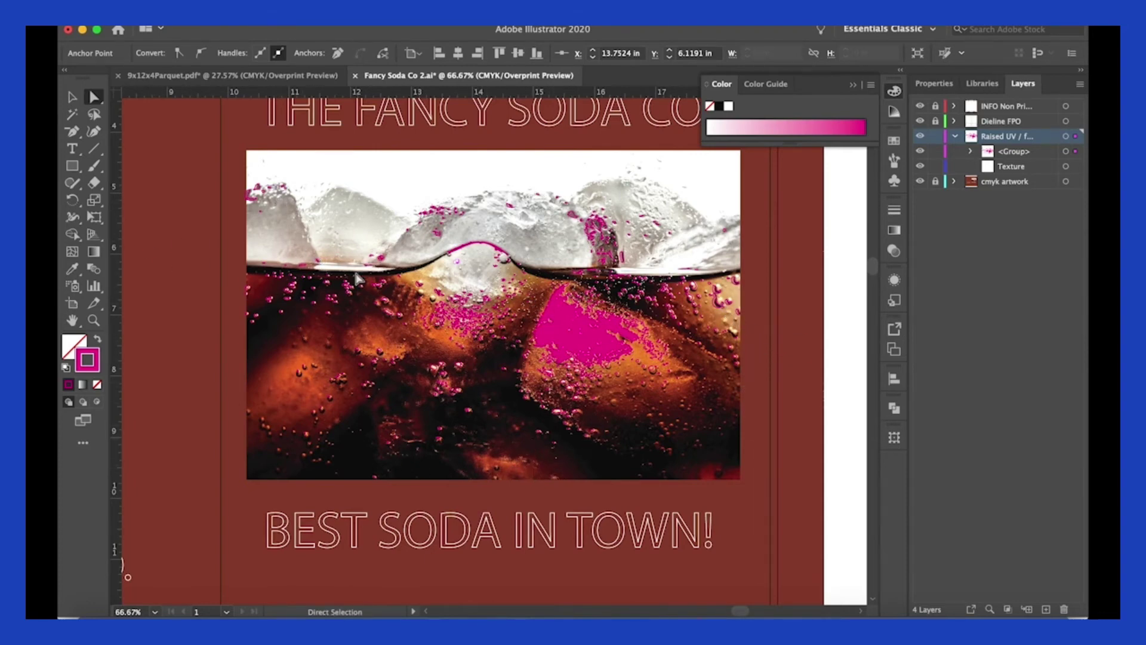
click(93, 132)
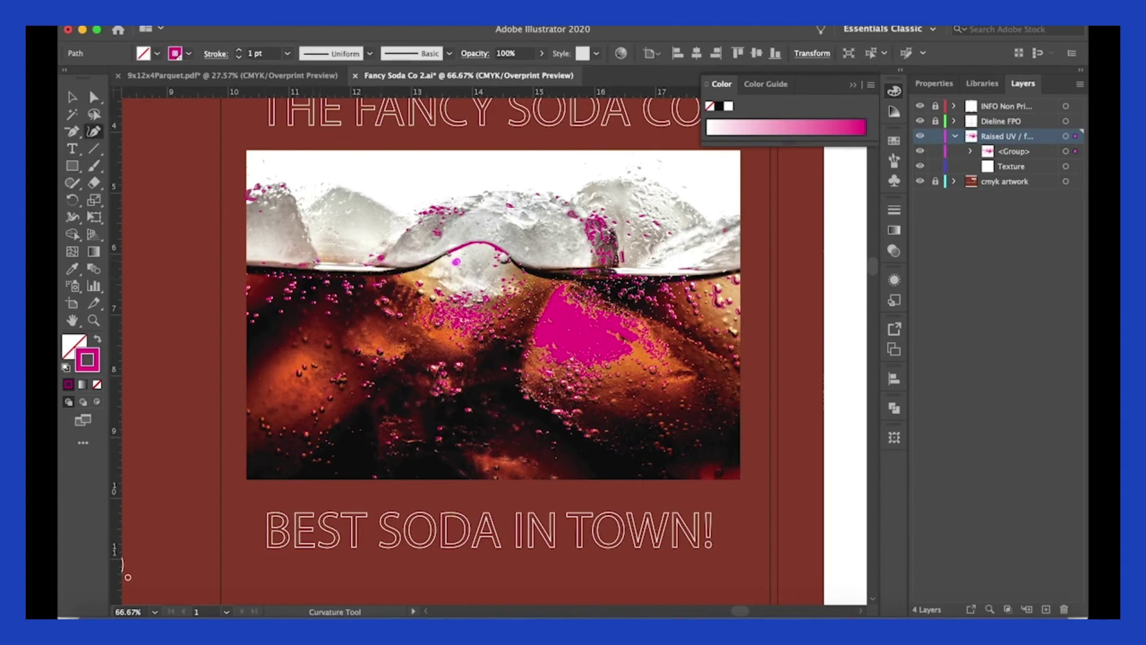
key(super+equal)
key(super+equal)
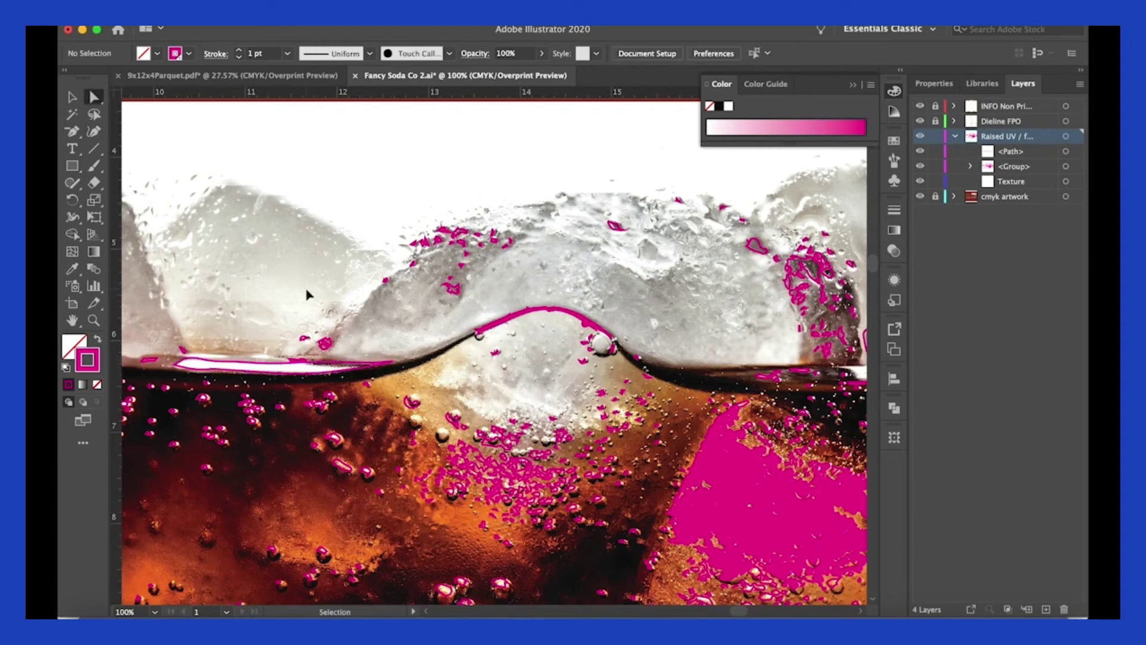
key(super+minus)
key(super+minus)
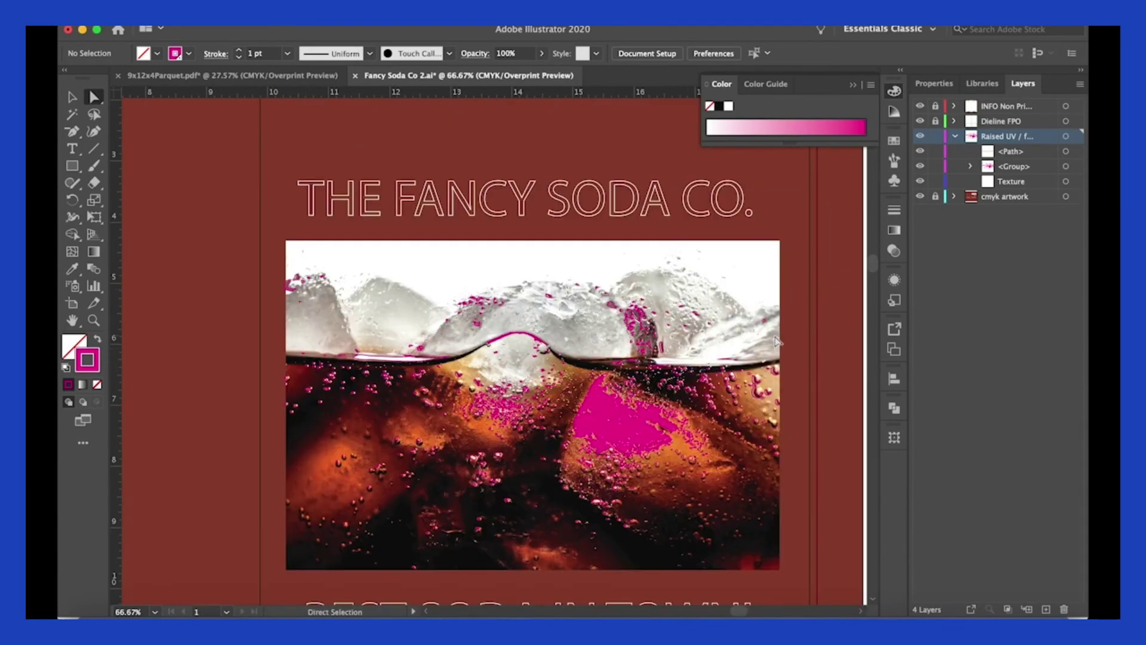
Trace the white highlight on the right part of the waterline as a magenta outline with the Curvature tool
key(super+plus)
key(super+plus)
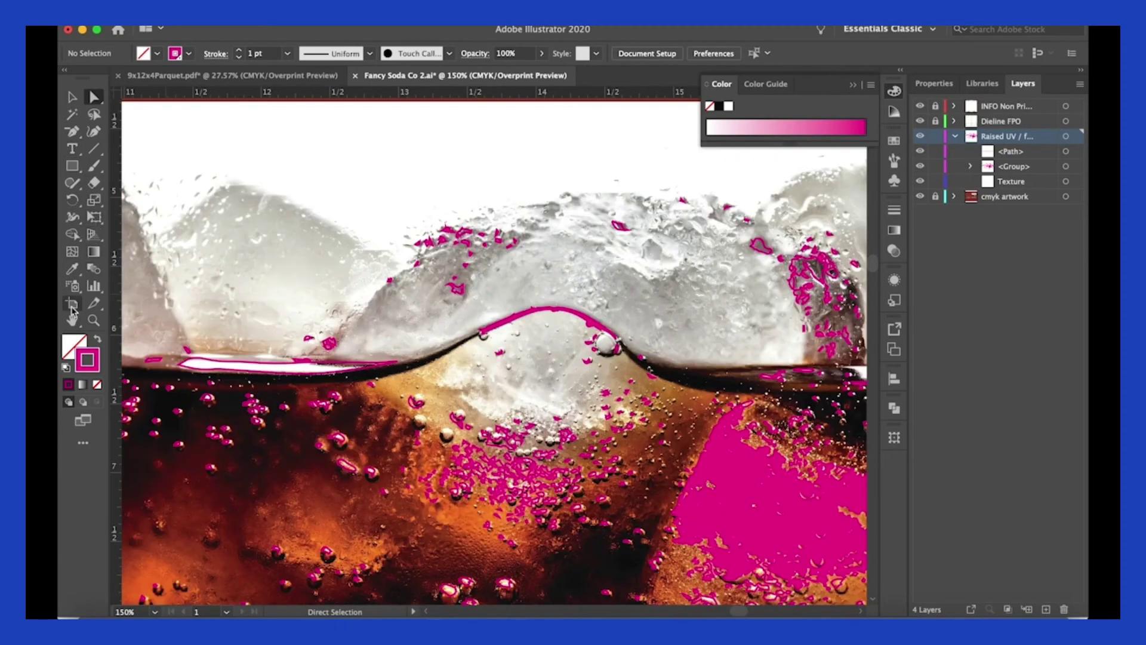
scroll(501, 262, right, 10)
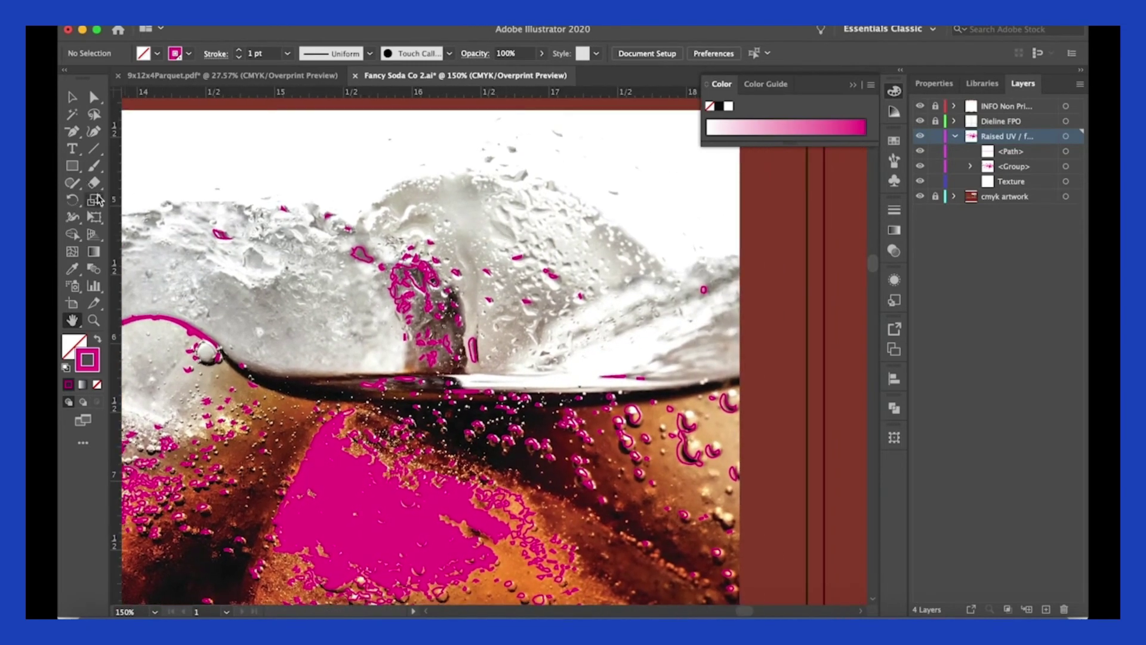
click(443, 374)
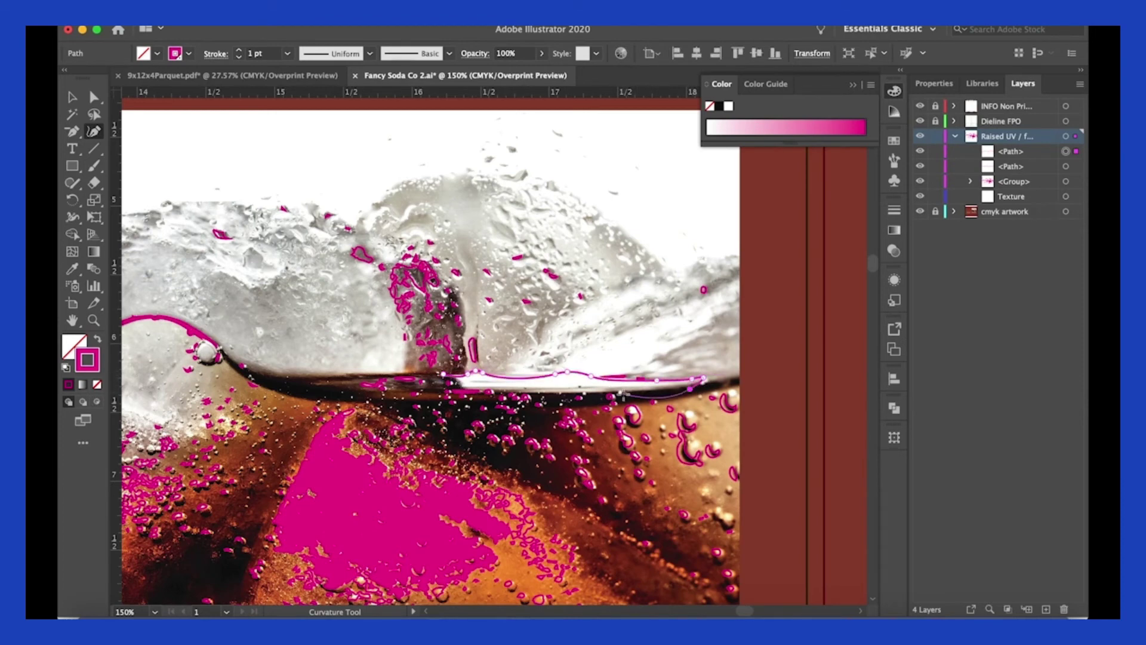
key(v)
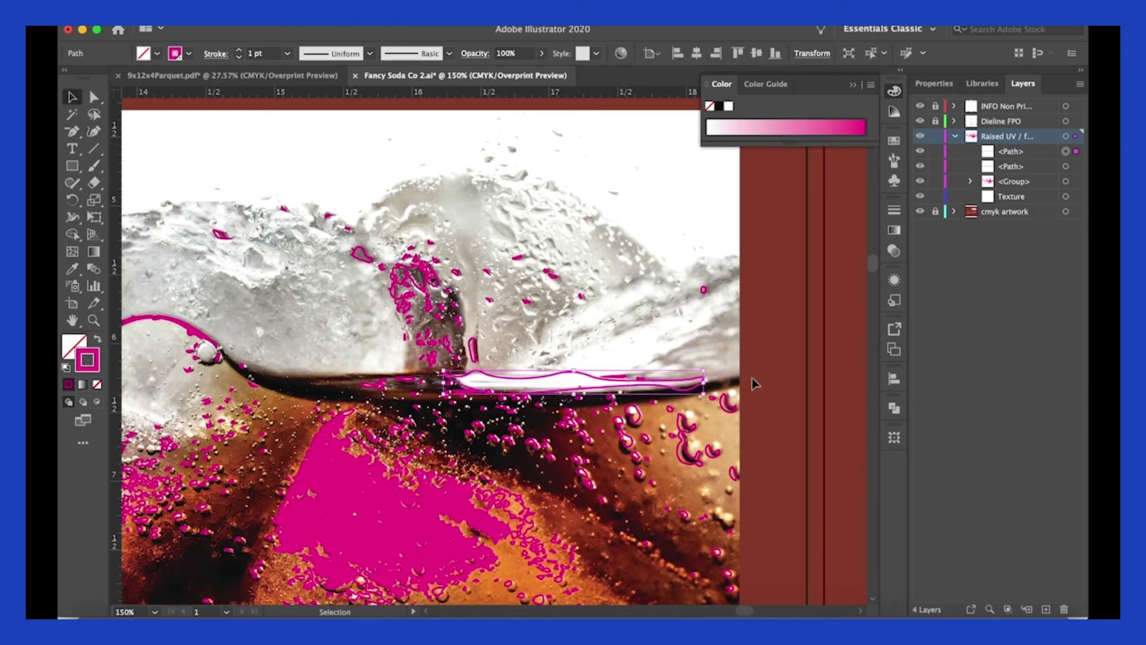
click(754, 384)
Draw a rounded rectangle about 0.114 in wide and high around a bubble in the photo's lower-left area
key(super+minus)
key(super+minus)
key(h)
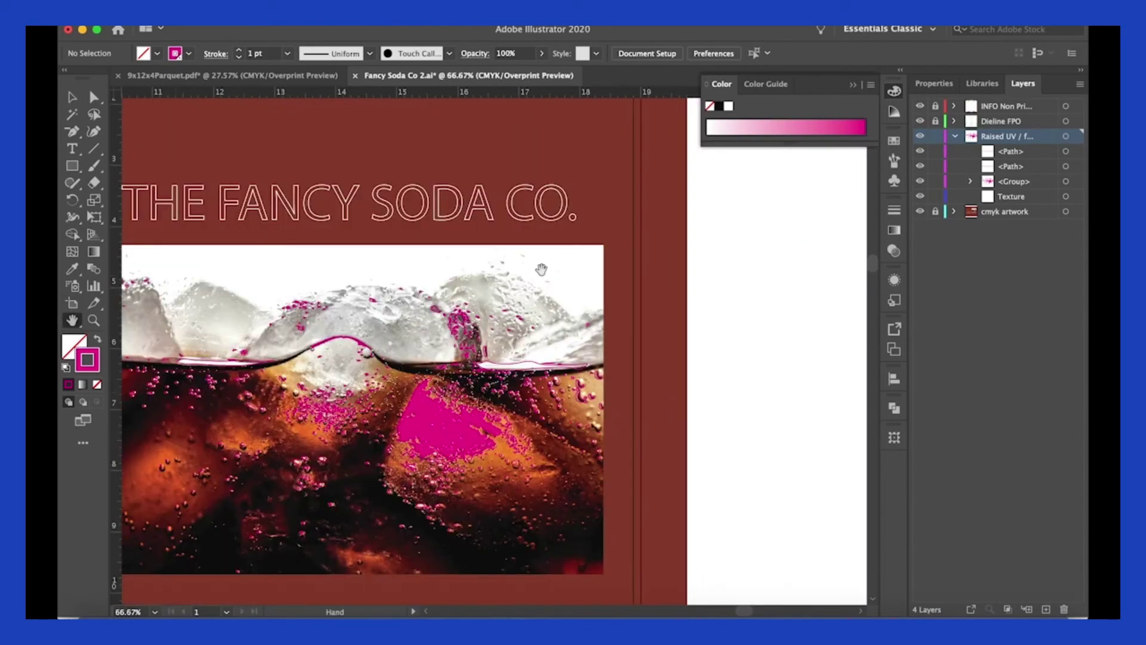
drag(490, 340, 546, 302)
key(super+equal)
drag(179, 464, 339, 341)
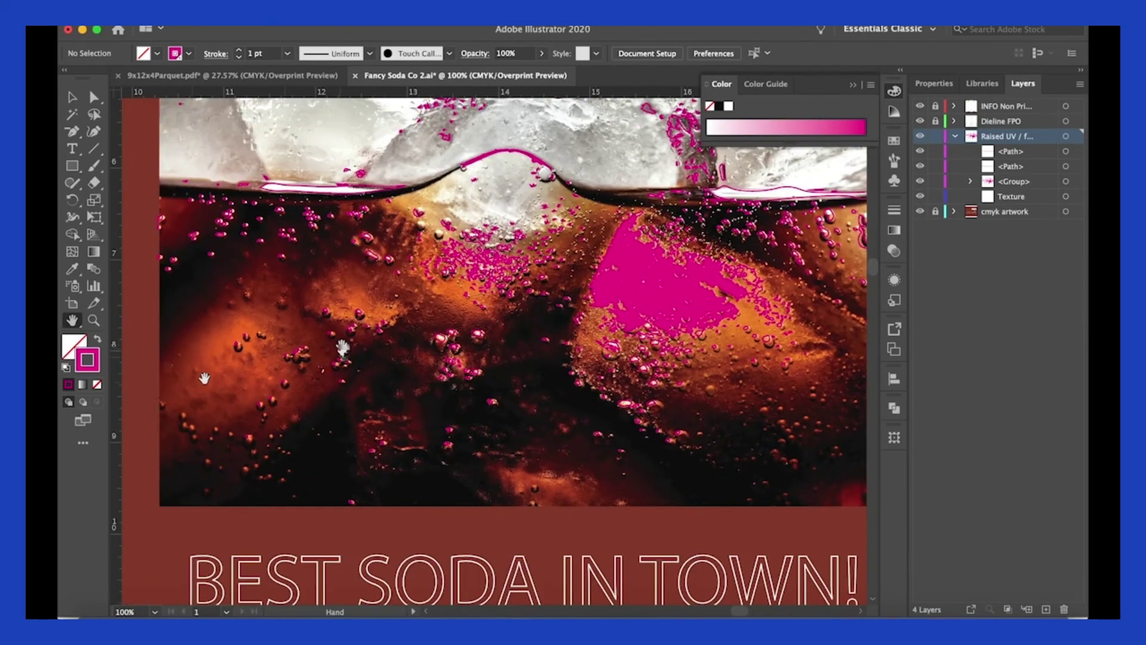
drag(72, 166, 122, 193)
drag(239, 468, 251, 481)
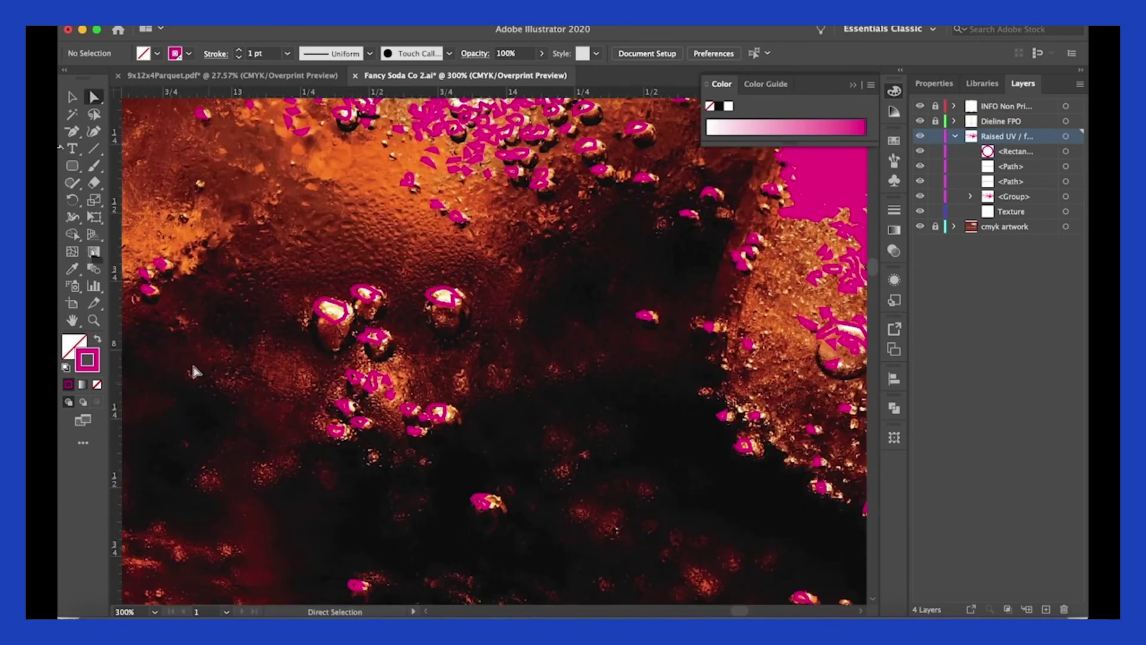
Reshape the rounded rectangle into a vertical oval that surrounds the bubble
key(super+equal)
key(super+equal)
key(super+equal)
drag(200, 406, 407, 51)
drag(264, 276, 621, 354)
click(94, 97)
drag(316, 447, 346, 362)
drag(341, 408, 337, 398)
key(super+z)
key(v)
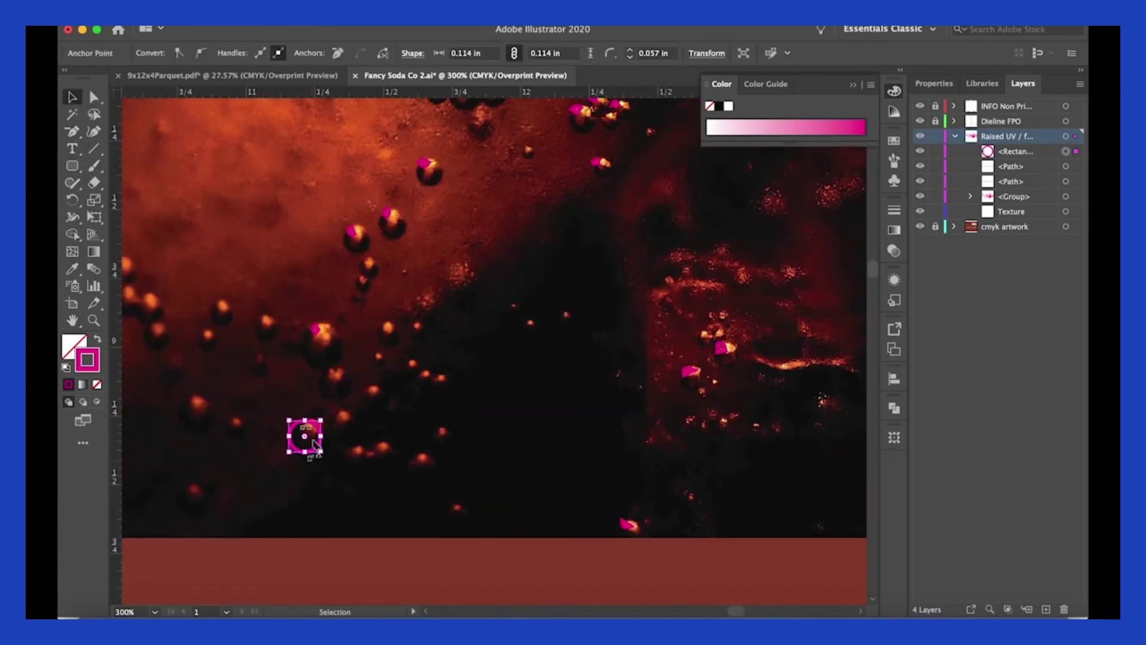
drag(305, 452, 324, 437)
key(super+shift+a)
Paste a copy of the oval and place it over the large bubble just above the first one
click(349, 395)
key(super+v)
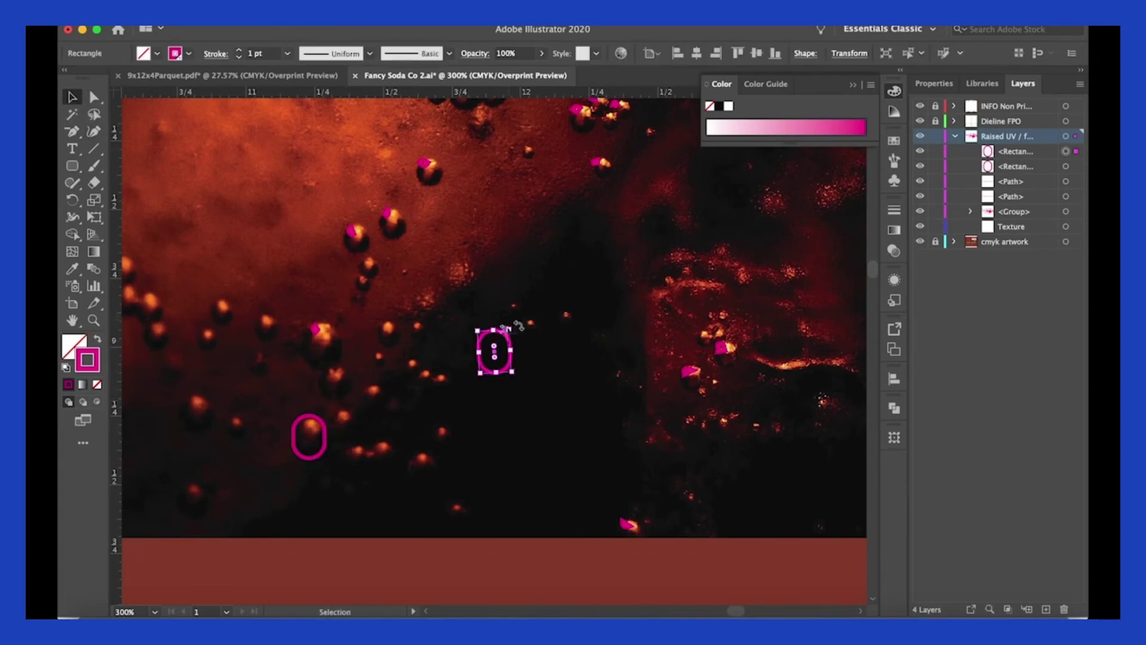
key(super+shift+a)
drag(512, 349, 327, 366)
click(385, 337)
click(424, 377)
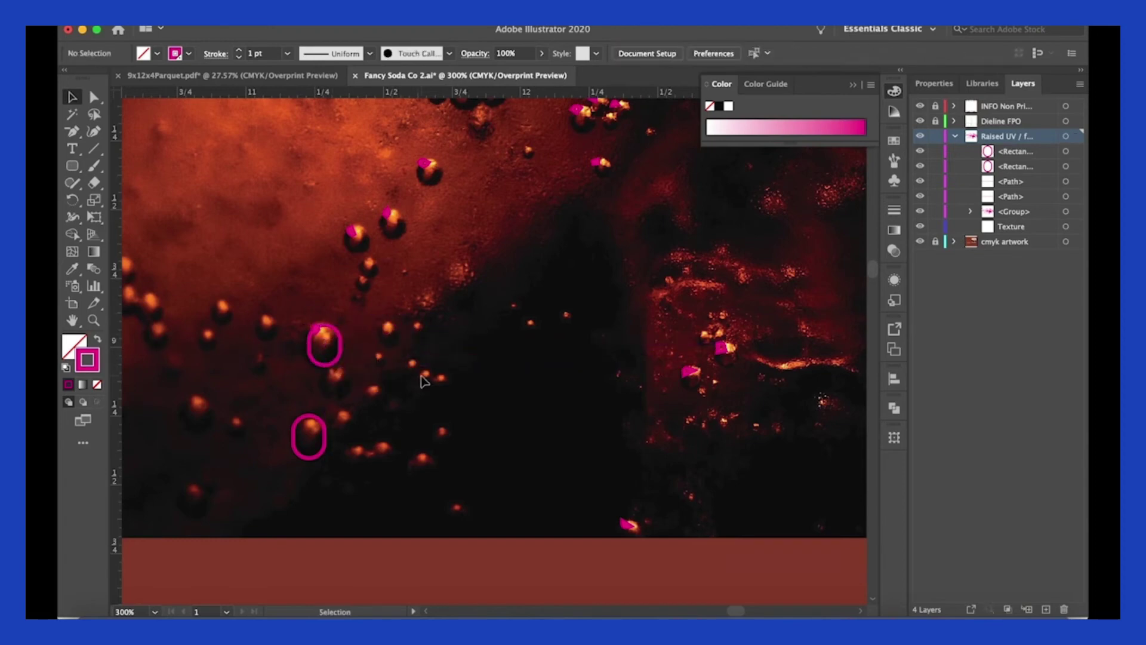
Copy the oval and place two pasted copies over the bubbles near the photo's lower-left corner
click(341, 354)
key(super+c)
key(super+v)
key(super+shift+a)
drag(501, 372, 202, 435)
key(super+v)
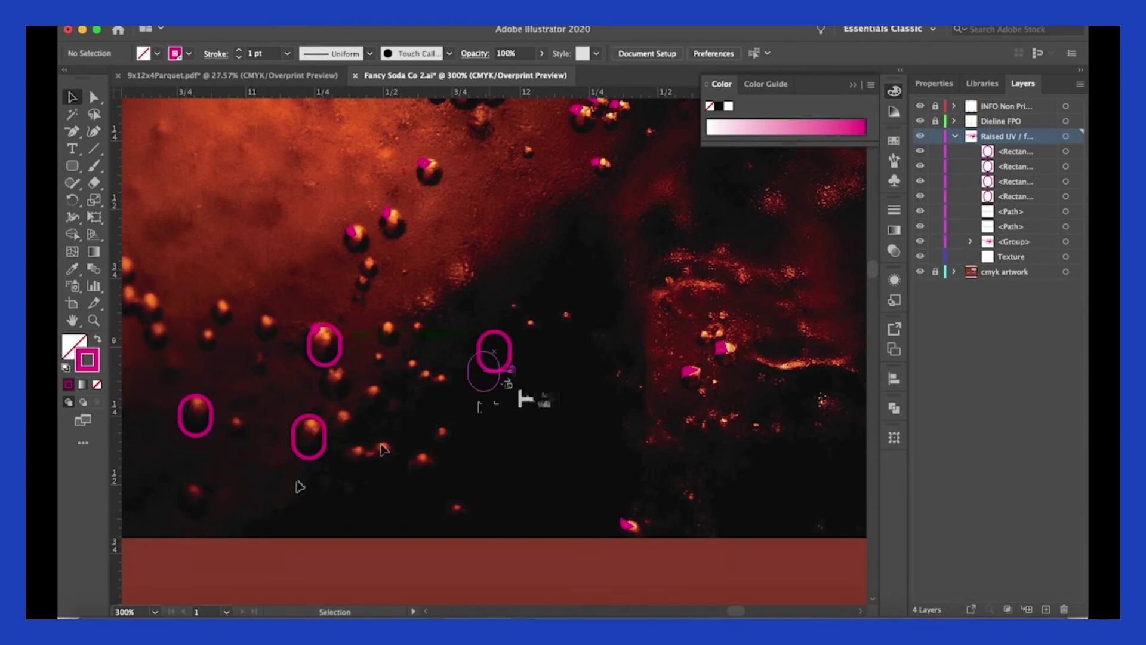
drag(501, 371, 197, 520)
Paste three more copies, fitting them as circles over the round bubbles beside and between the ovals
key(super+v)
drag(506, 368, 436, 485)
key(super+v)
drag(511, 355, 282, 333)
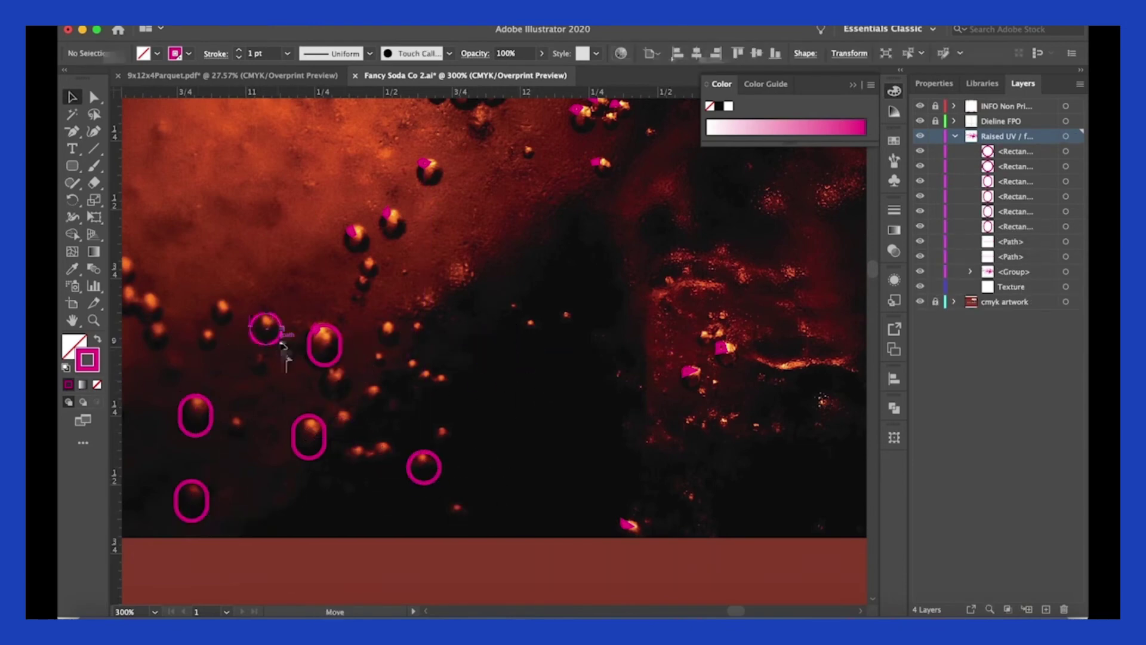
key(super+v)
drag(511, 359, 390, 395)
Select all the Raised UV shapes and give them the magenta spot-color fill with no stroke
key(super+a)
click(157, 53)
click(107, 78)
click(178, 55)
click(68, 78)
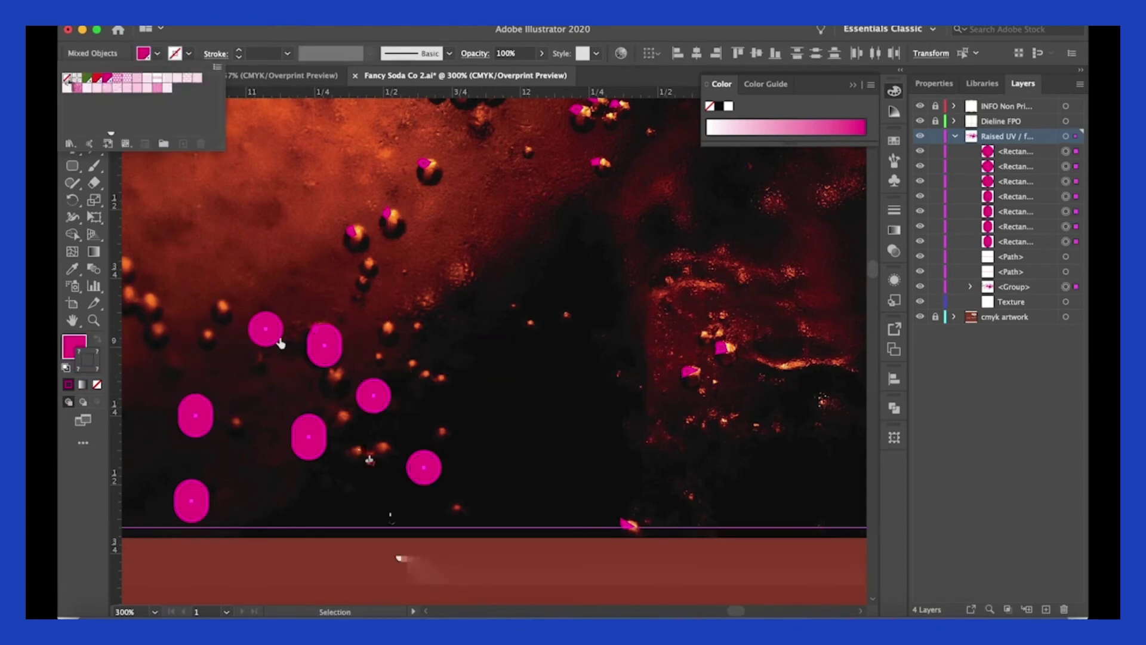
Deselect everything and examine the filled Raised UV shapes against the whole front cover artwork
key(super+minus)
key(super+minus)
key(super+minus)
click(200, 161)
key(super+minus)
key(super+minus)
key(super+minus)
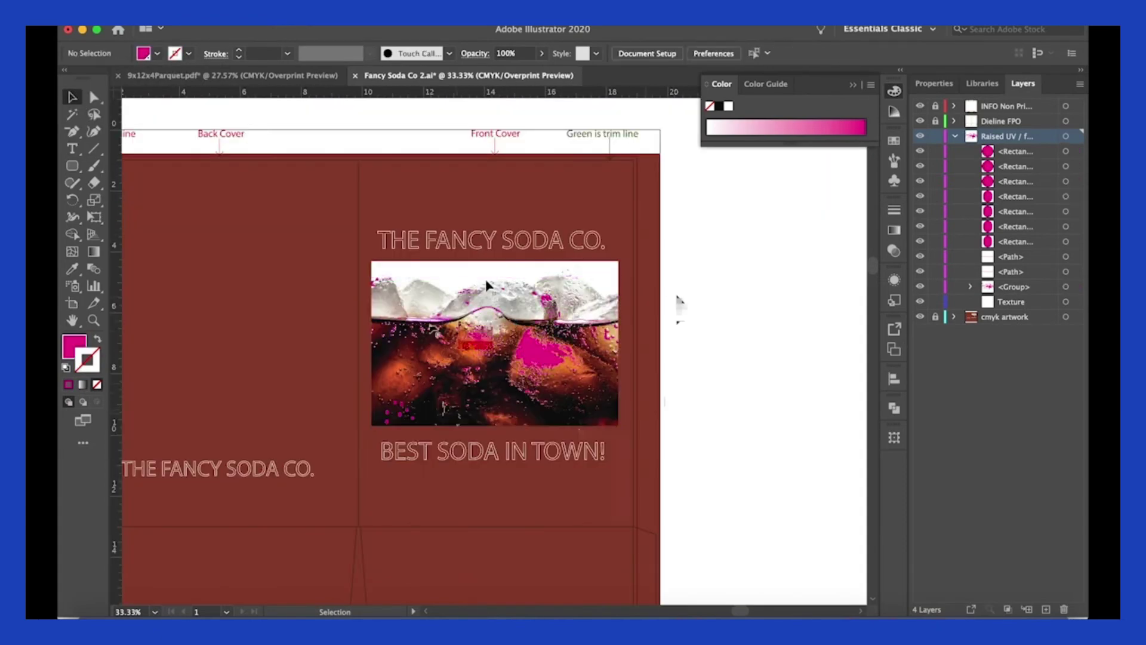
key(super+plus)
key(super+plus)
key(super+plus)
key(super+plus)
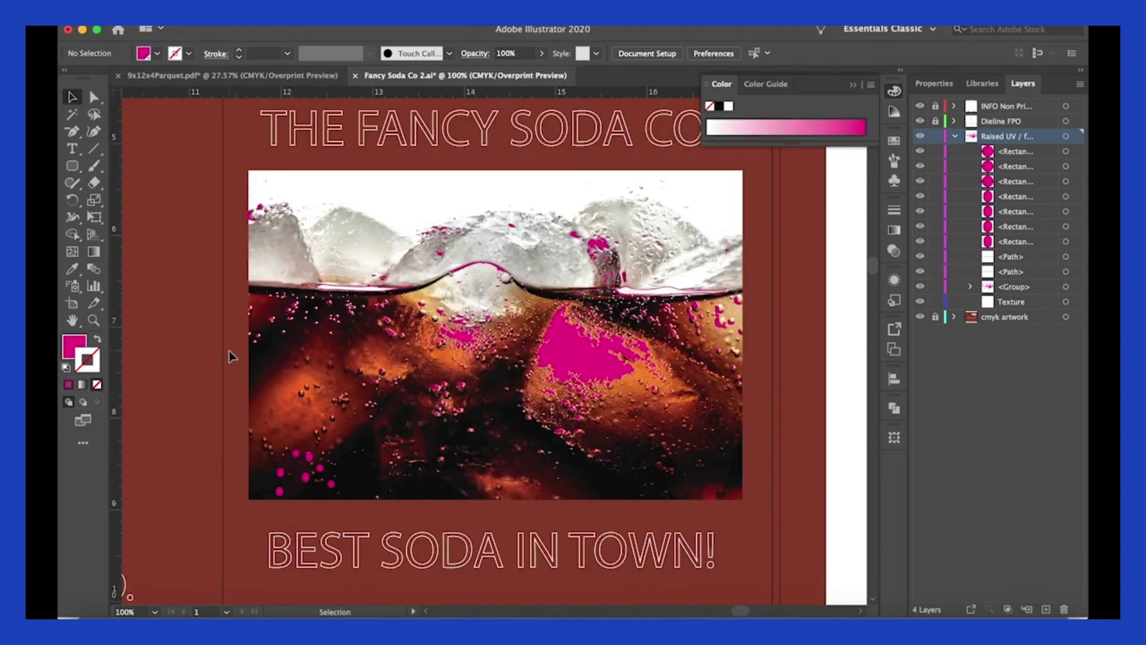
Duplicate the leftmost magenta circle above the ovals and scale the copy uniformly to 85%
drag(391, 402, 617, 273)
click(274, 454)
click(230, 17)
key(super+c)
key(super+v)
click(230, 17)
click(397, 93)
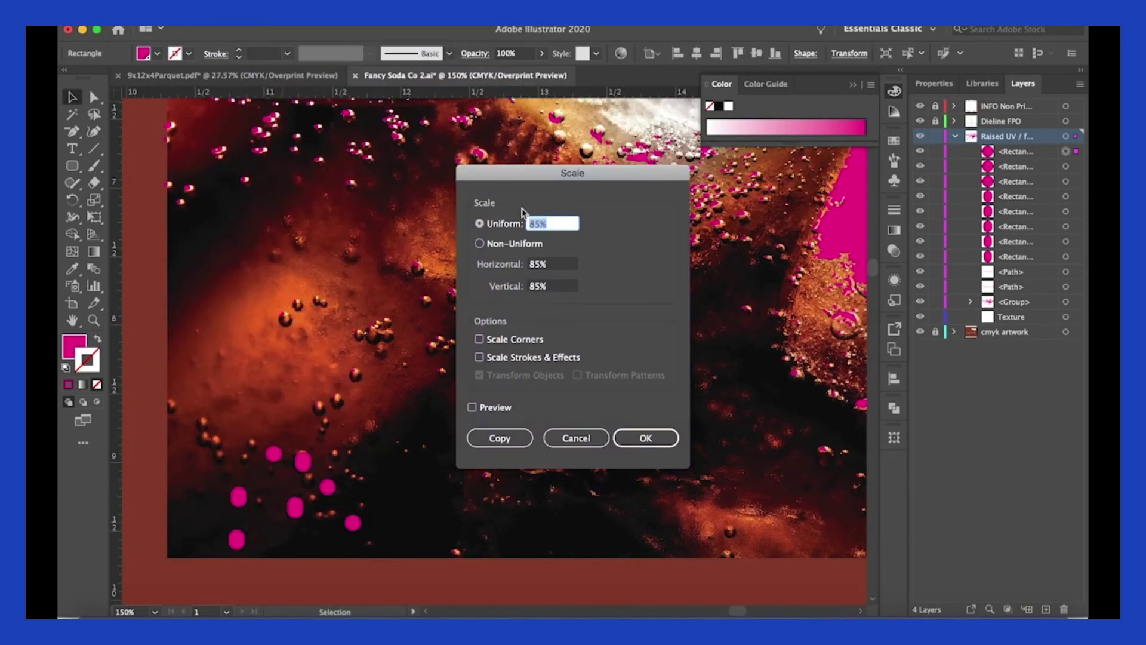
key(Return)
Move the scaled circle onto a bubble in the orange area and fit pasted copies over the neighboring bubbles
click(238, 356)
key(super+shift+a)
drag(377, 386, 342, 400)
key(super+plus)
key(super+plus)
key(super+shift+a)
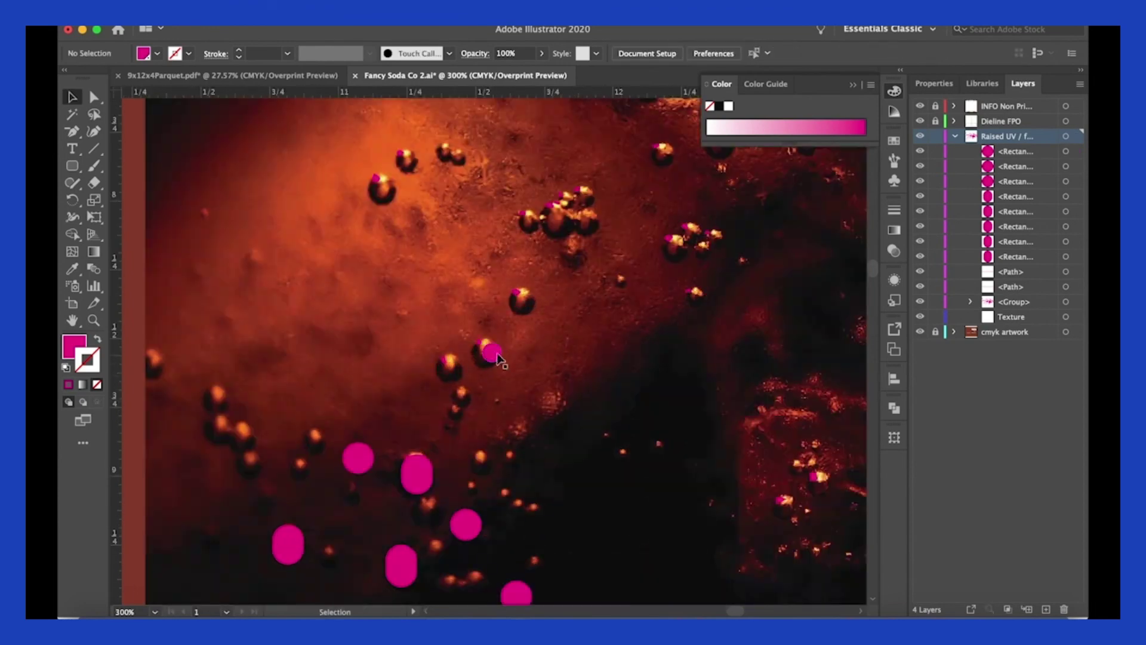
drag(494, 354, 531, 305)
key(super+c)
key(super+v)
key(super+v)
drag(525, 304, 523, 305)
Paste more circle copies over the bubble cluster near the photo's left edge and the two bubbles higher up
key(super+v)
drag(503, 348, 254, 431)
key(super+v)
drag(496, 353, 380, 189)
key(super+v)
key(super+v)
key(super+v)
drag(493, 350, 406, 161)
Scale down the copy over the uppermost bubble and deselect it
click(222, 26)
mouse_move(241, 29)
click(391, 81)
key(Return)
click(435, 160)
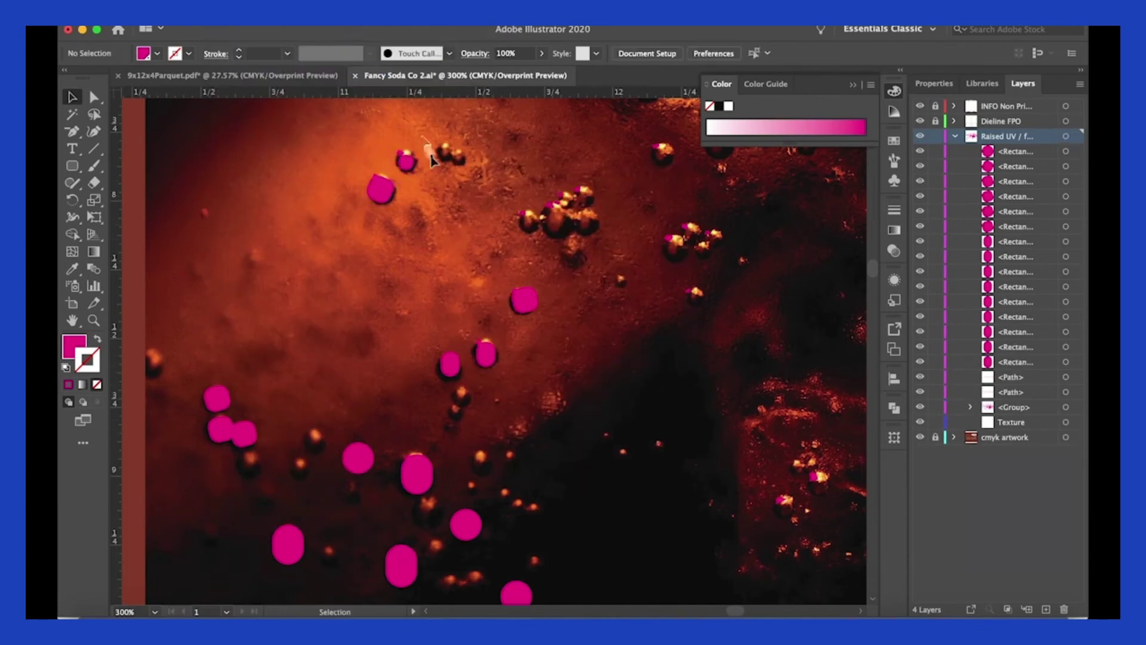
Paste another circle, scale it down, and move it onto a small bubble beside the large ovals
drag(282, 311, 267, 228)
key(super+v)
click(221, 26)
click(385, 95)
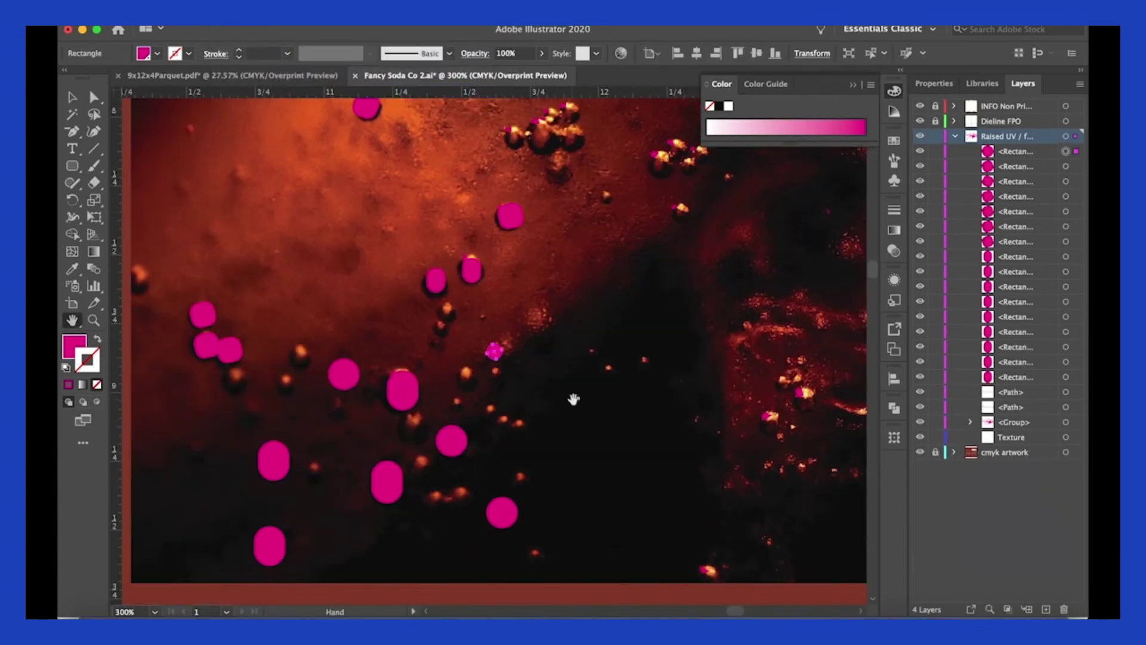
click(73, 99)
drag(495, 356, 468, 374)
Place small circle copies on the nearby bubbles, stretching the one left of the large circle to about 0.06 x 0.09 in
key(super+v)
key(super+v)
key(super+v)
drag(462, 383, 464, 393)
key(super+v)
drag(499, 356, 302, 355)
drag(302, 360, 307, 366)
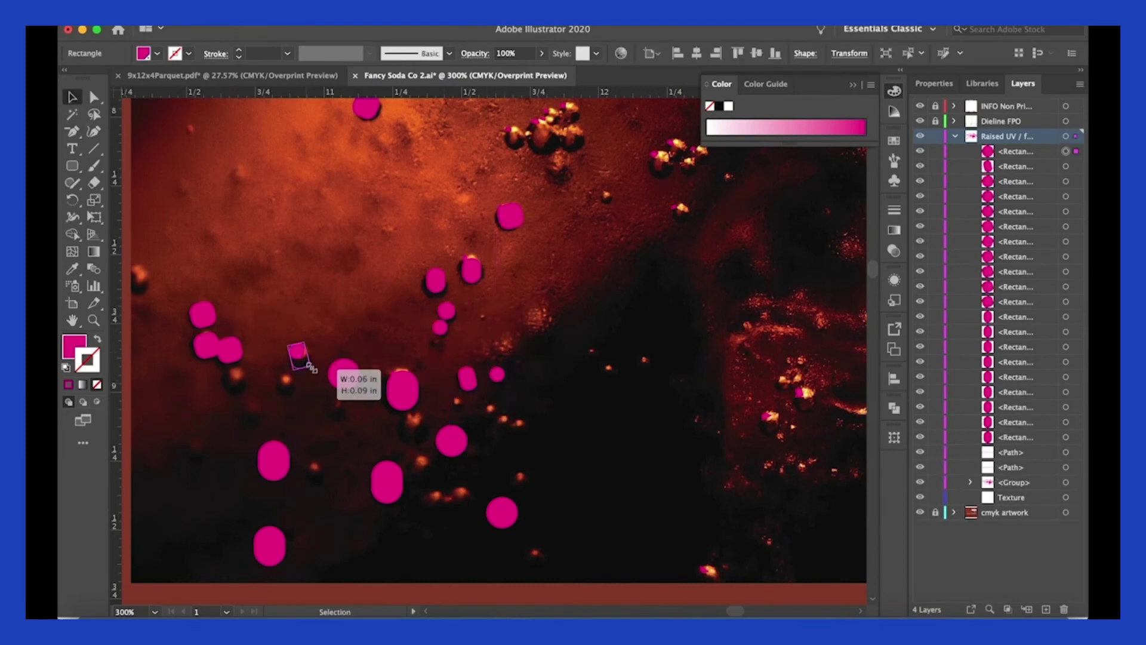
Paste further small copies over the remaining tiny bubbles around the large ovals, resizing and rotating them to fit
key(super+v)
drag(501, 356, 511, 426)
key(super+v)
drag(509, 357, 280, 385)
key(super+v)
key(super+v)
key(super+v)
key(super+v)
key(super+v)
drag(495, 354, 234, 380)
drag(518, 425, 423, 461)
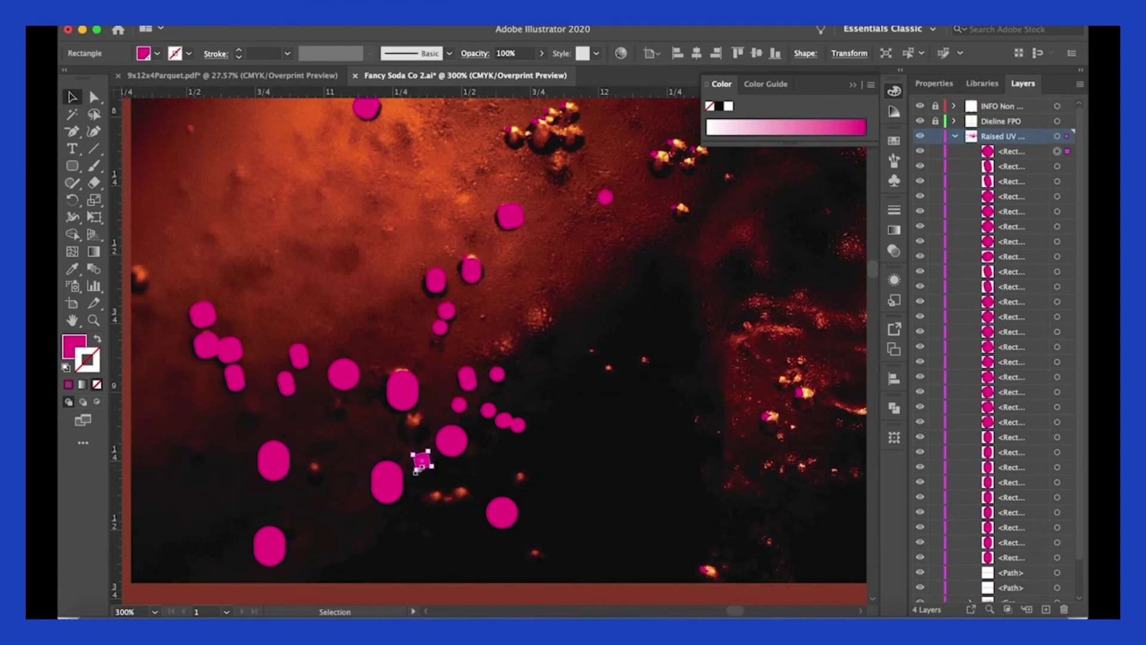
Paste two small circles onto bubbles in the photo's lower-right area, sizing one to about 0.08 x 0.08 in
key(super+shift+a)
key(super+minus)
key(super+minus)
key(super+minus)
key(super+minus)
click(73, 320)
key(super+plus)
key(super+plus)
key(super+plus)
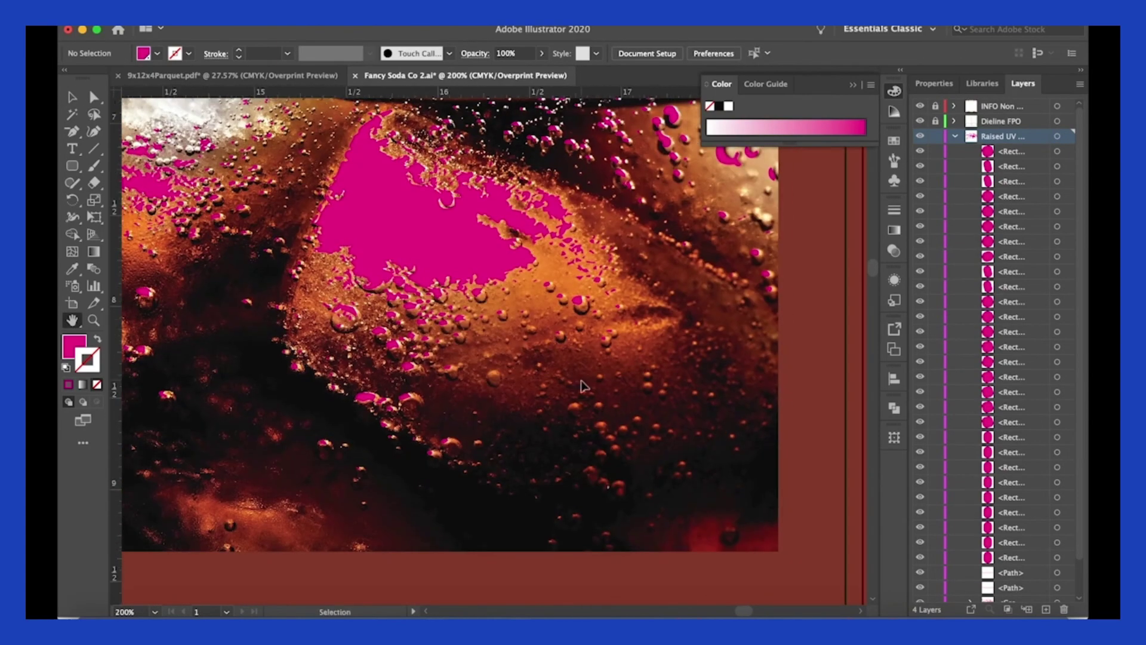
key(super+v)
key(v)
drag(493, 353, 607, 374)
key(super+v)
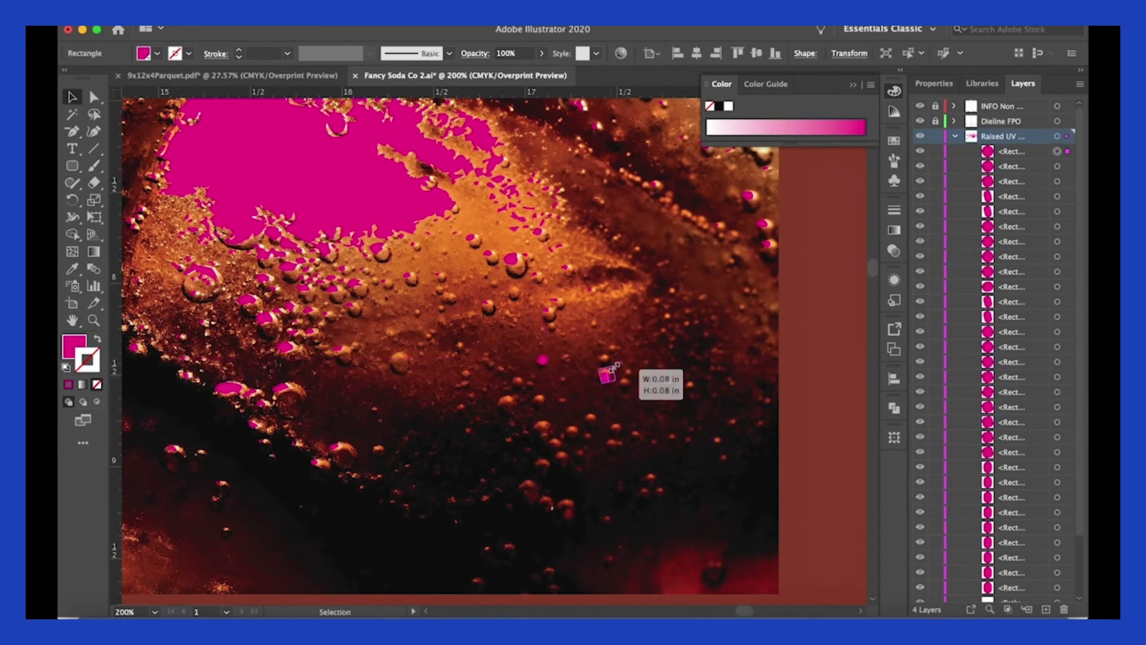
click(636, 371)
Paste circle copies in the photo's lower-right area, place one over the isolated round bubble left of the existing dots, and hide the Color panel
key(super+v)
drag(495, 353, 400, 362)
key(super+v)
click(848, 402)
click(438, 380)
key(a)
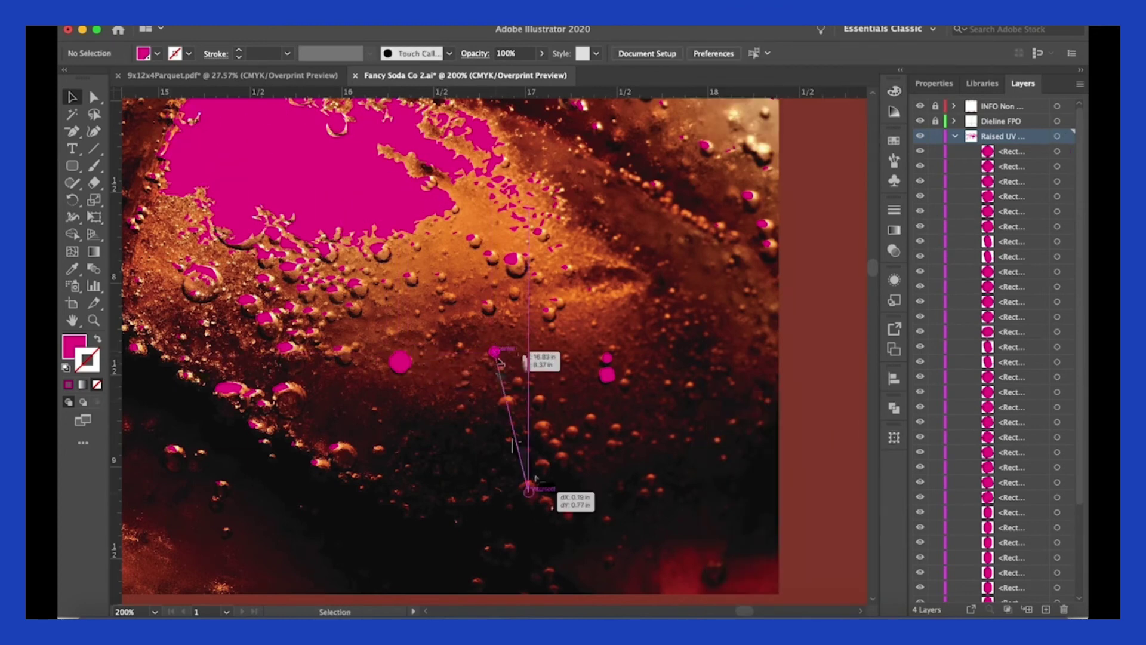
Place further circle copies over the bubble cluster below the existing dots, resizing and rotating them to match the bubbles
drag(589, 441, 509, 404)
drag(516, 409, 502, 394)
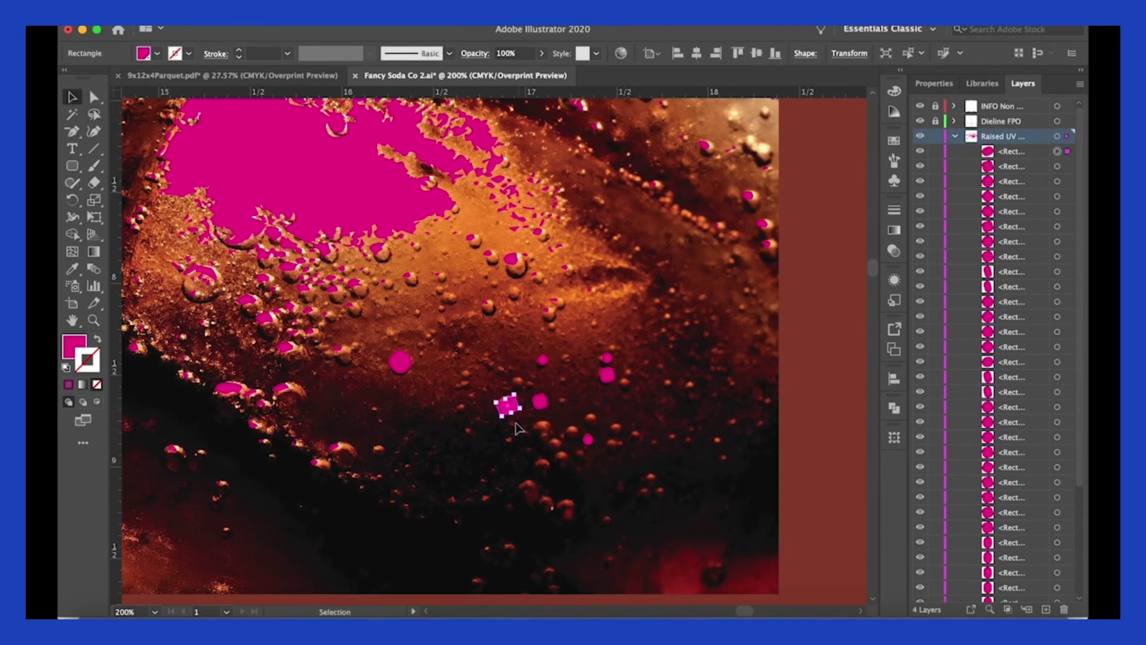
click(519, 428)
drag(501, 352, 548, 436)
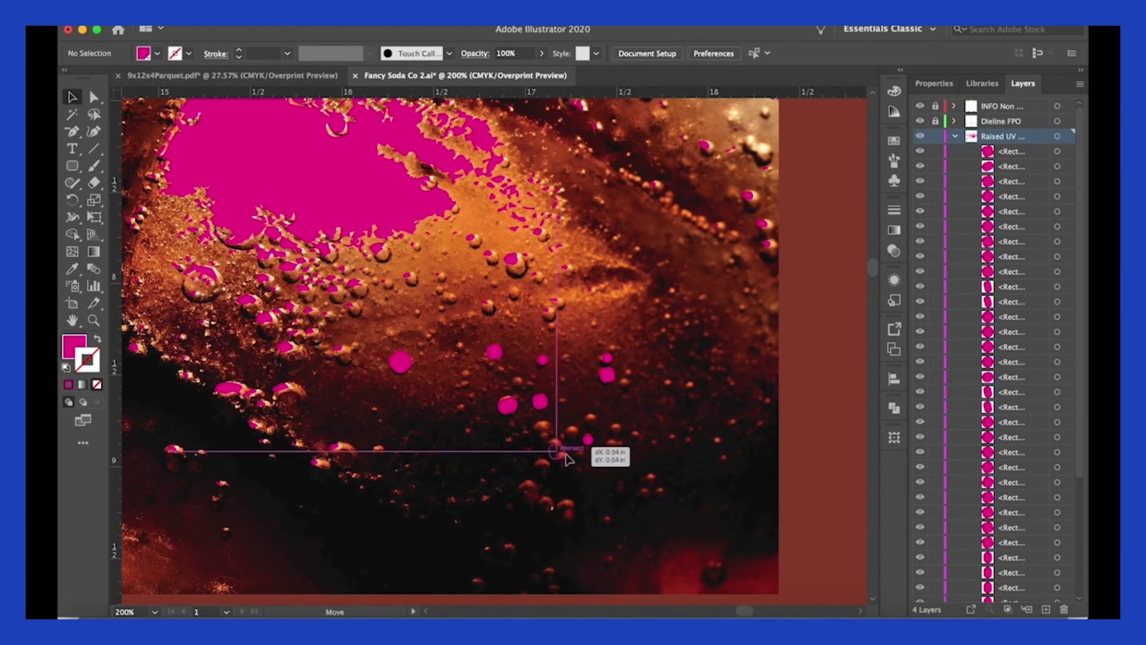
drag(549, 437, 495, 352)
click(540, 433)
Round the corners of the two larger copies, one to 0.05 in, and move the other onto the bubble at the cluster's lower end
click(95, 99)
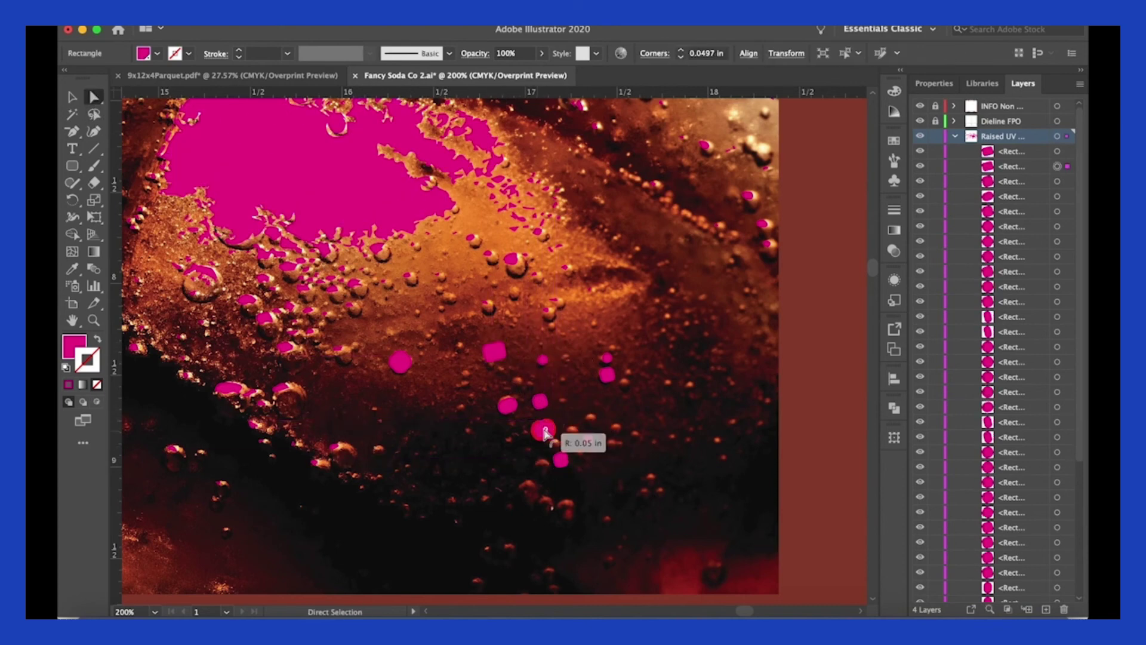
click(494, 352)
double_click(495, 353)
key(Return)
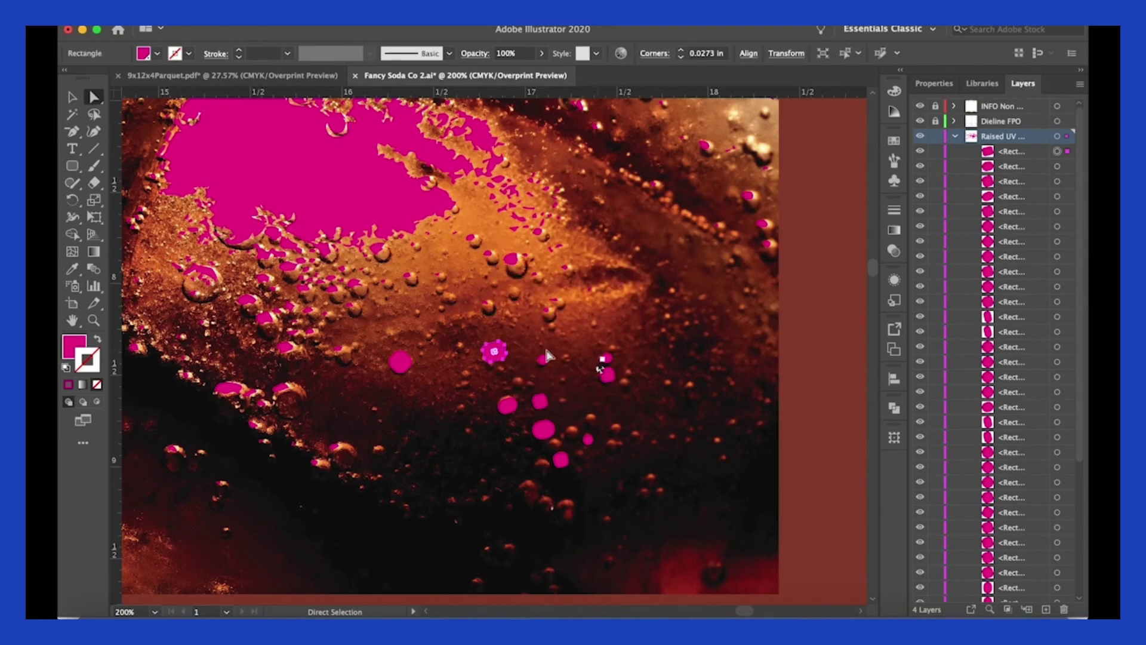
drag(494, 352, 536, 496)
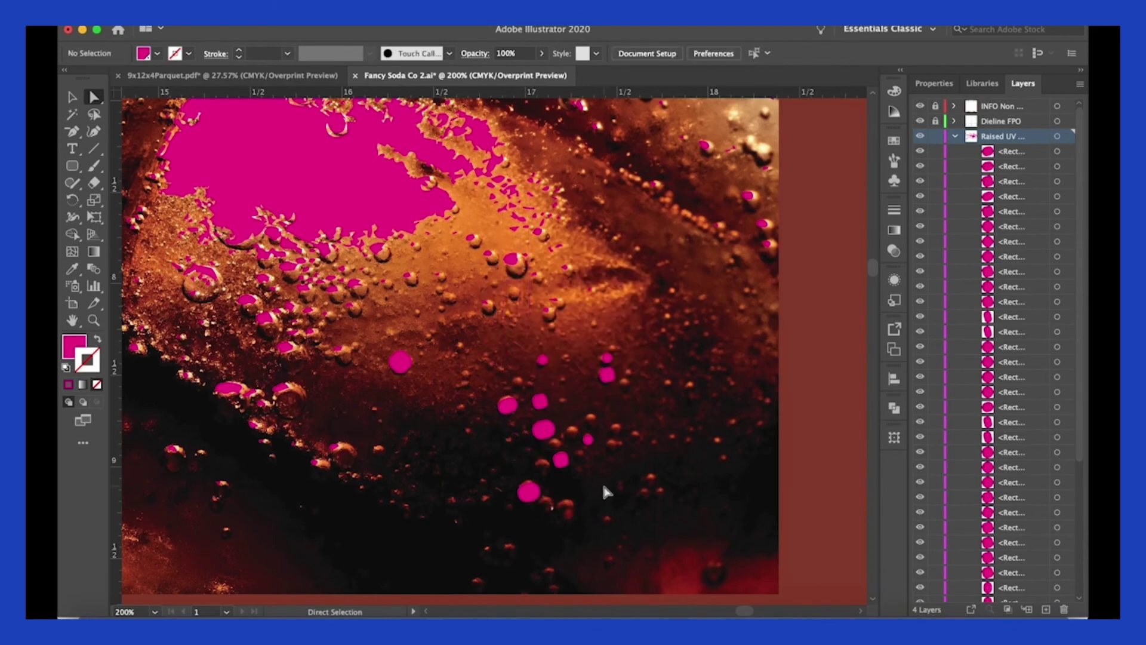
Examine the magenta highlights and bubbles across the whole cover image at 50% magnification
key(super+minus)
key(super+minus)
key(super+minus)
key(super+minus)
key(super+minus)
key(super+plus)
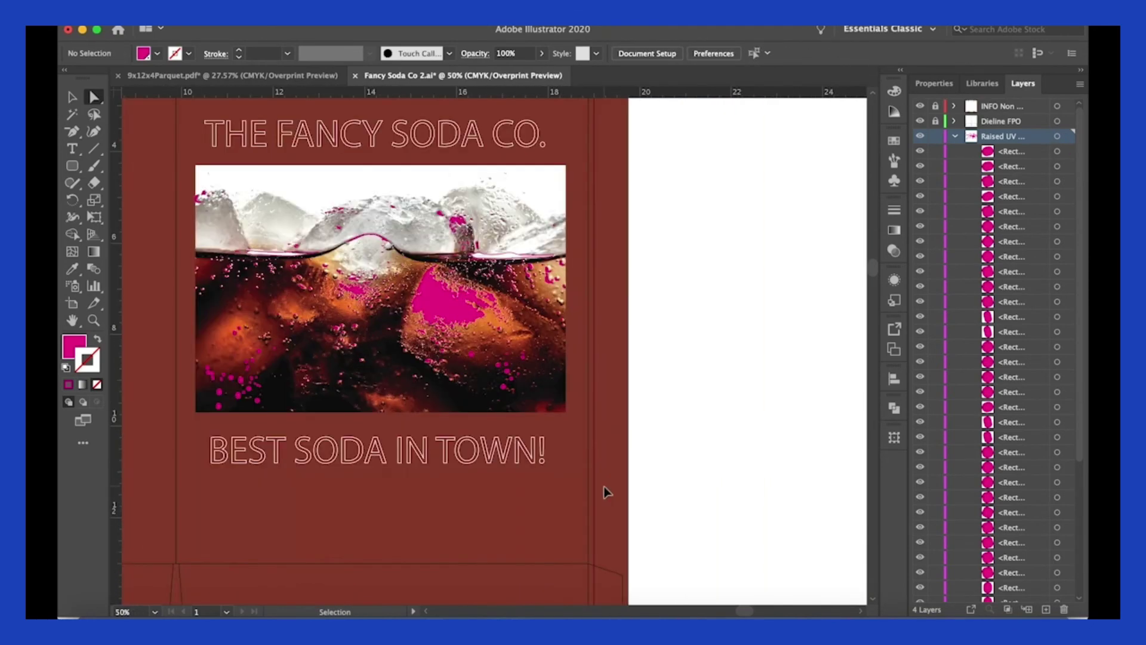
key(a)
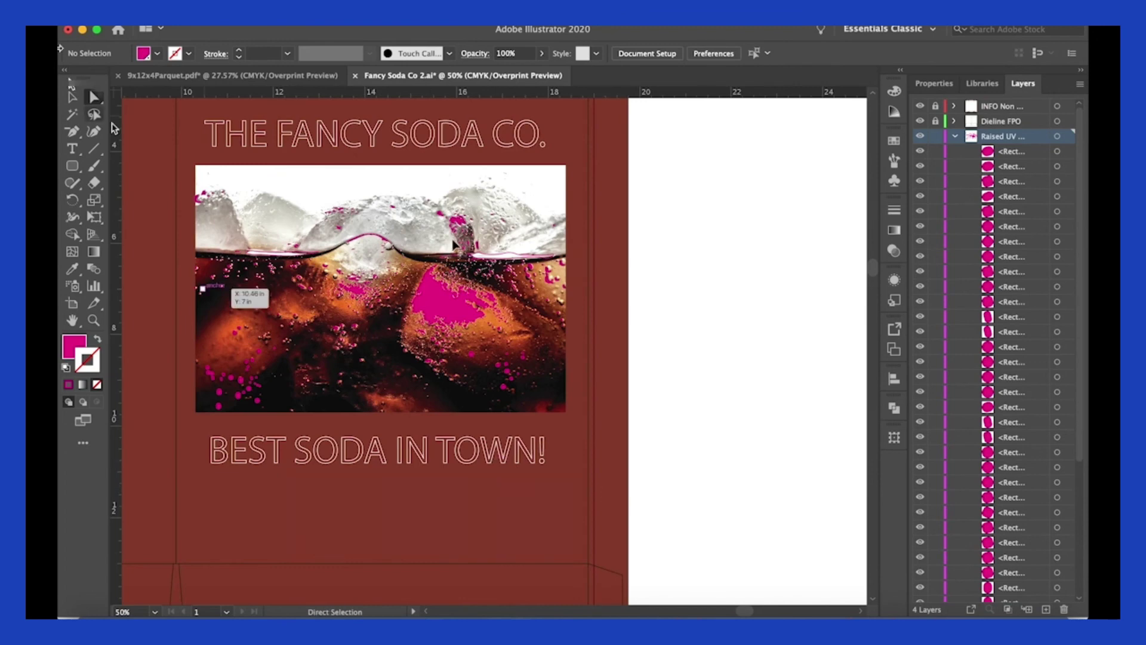
click(71, 321)
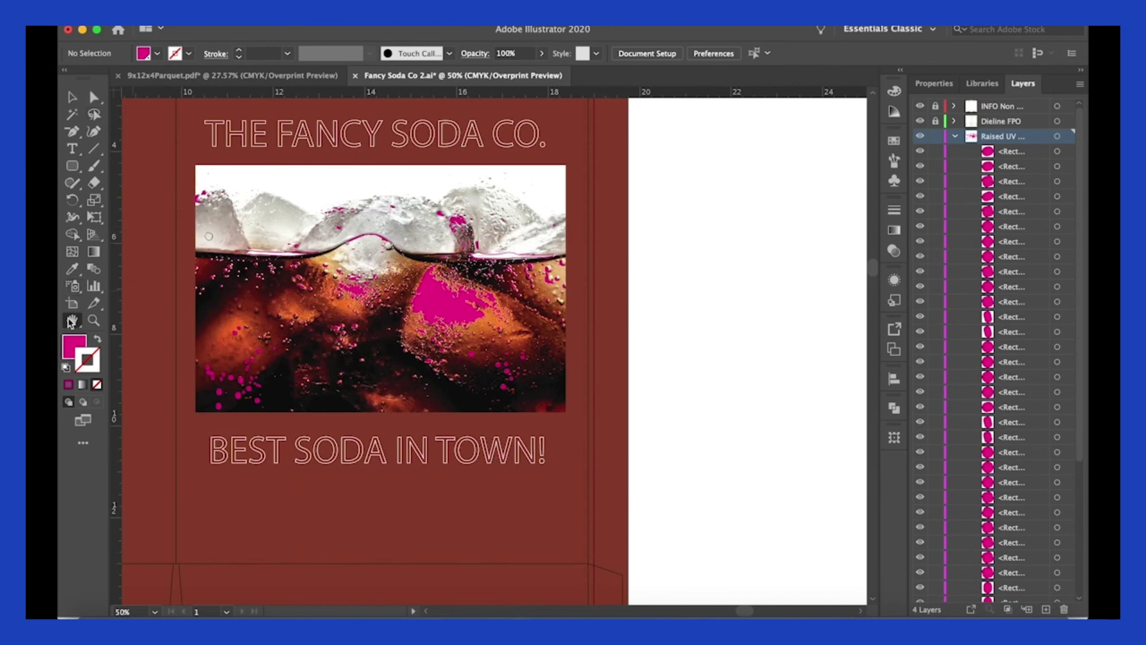
drag(206, 232, 242, 270)
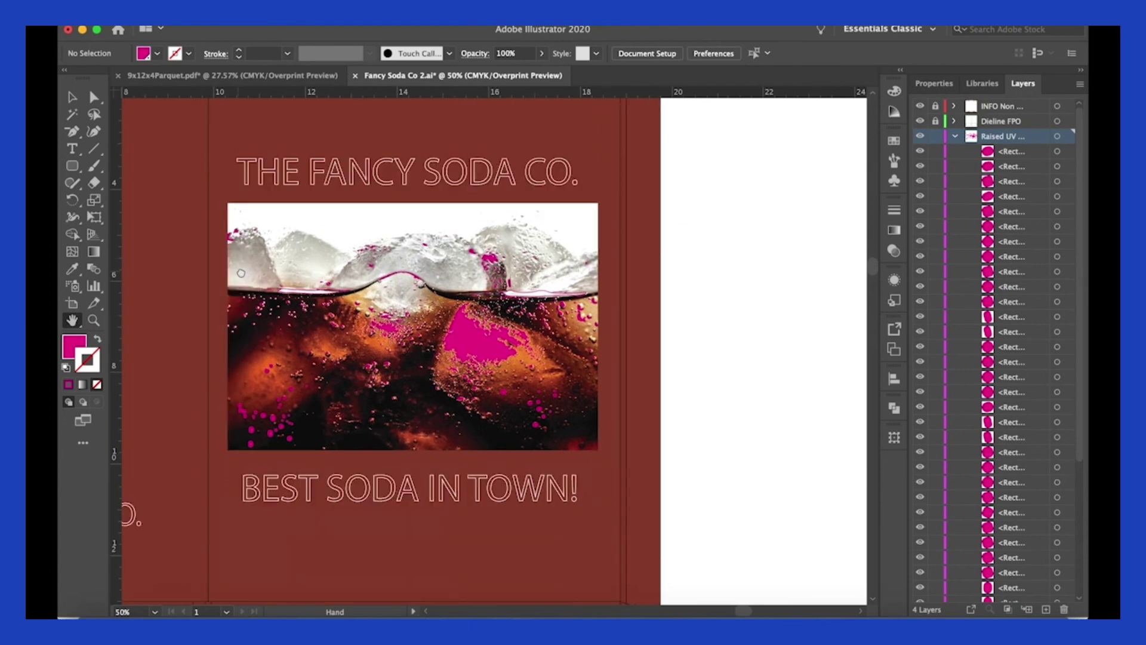